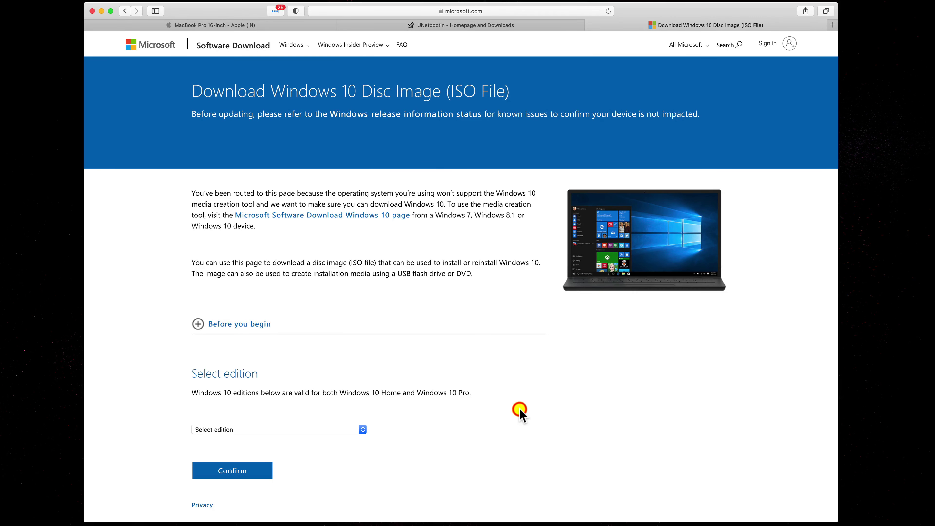
# - Select Windows 10 as the edition and confirm it
pyautogui.scroll(-5, 519, 408)
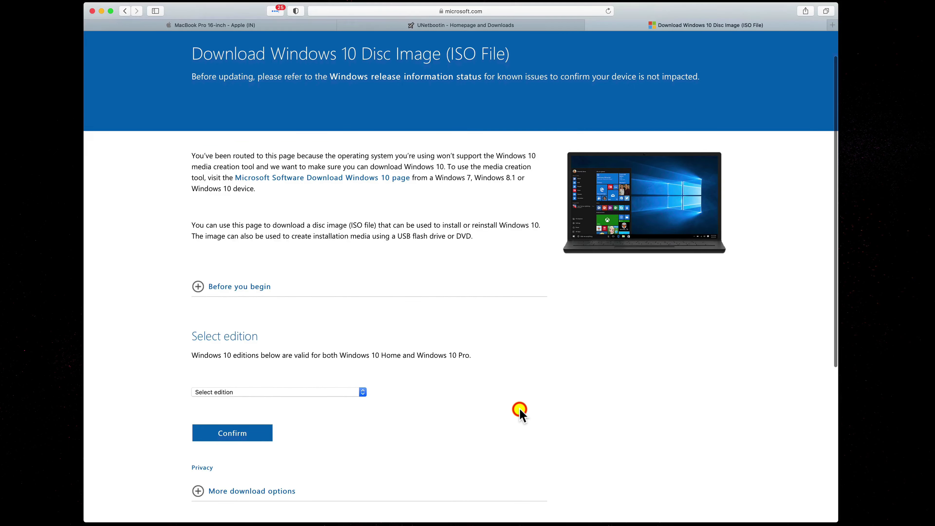
pyautogui.scroll(5, 519, 408)
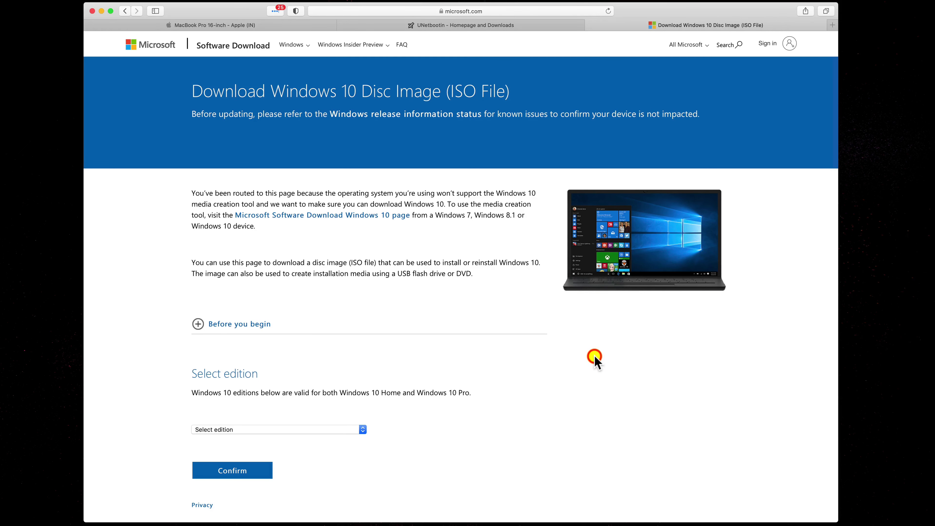
pyautogui.scroll(-7, 594, 359)
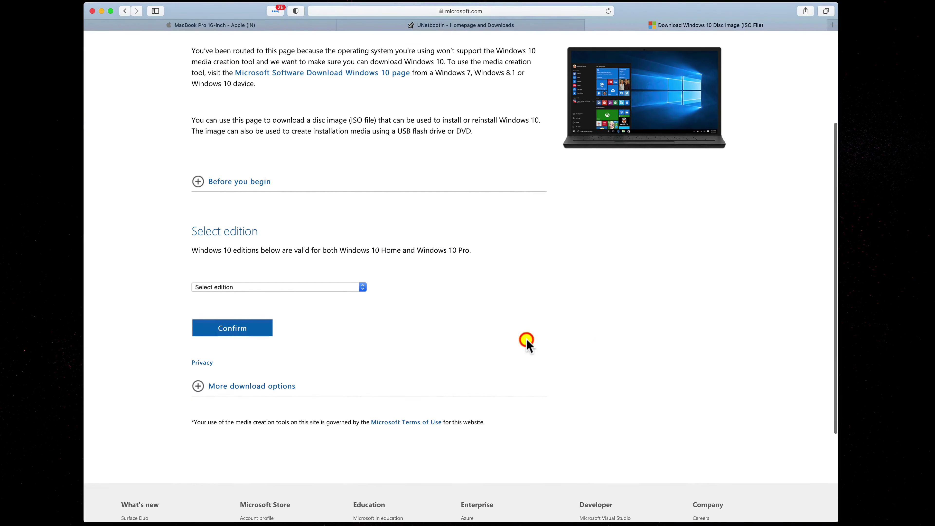
pyautogui.click(324, 285)
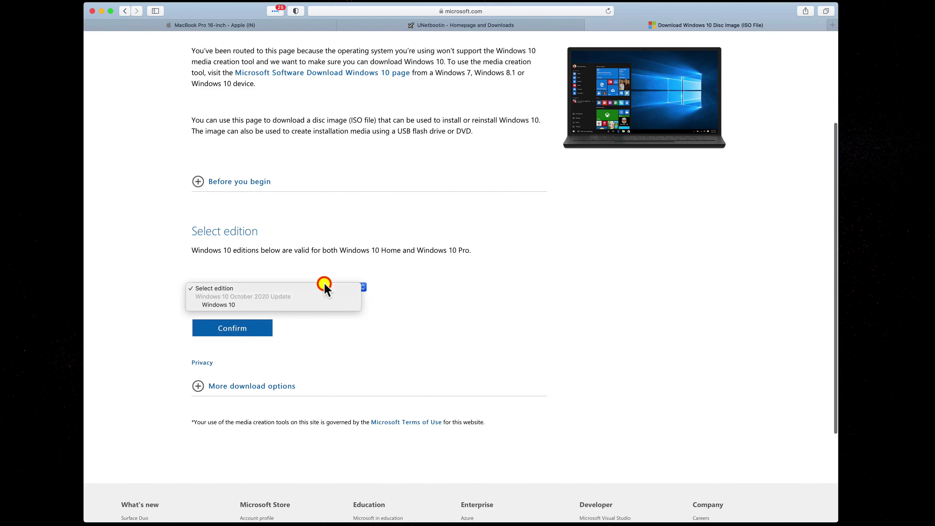
pyautogui.click(308, 304)
pyautogui.scroll(-4, 349, 350)
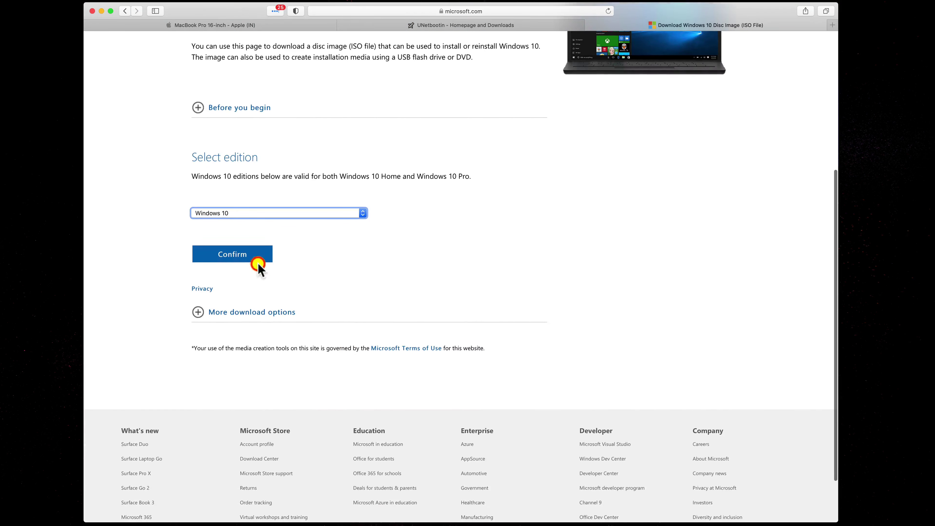
pyautogui.click(252, 257)
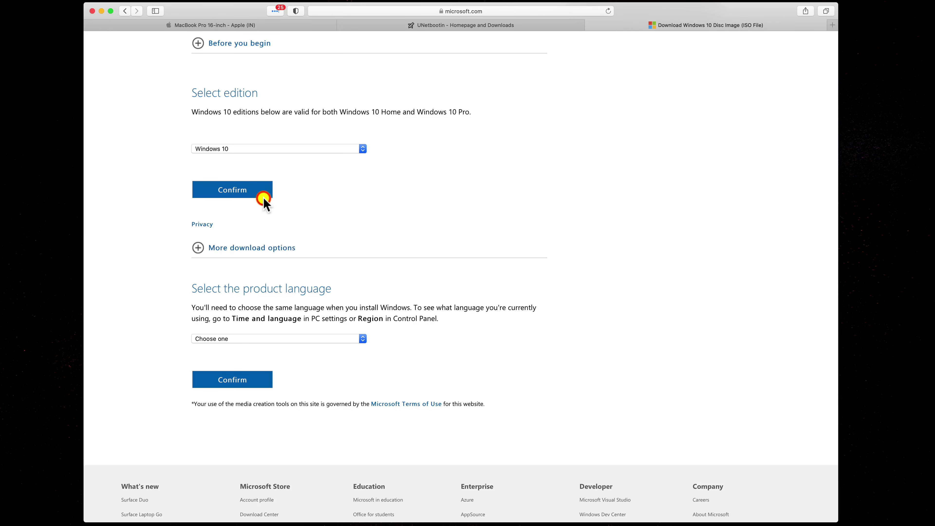
# - Choose English as the product language to reveal the 32-bit and 64-bit download links
pyautogui.click(247, 339)
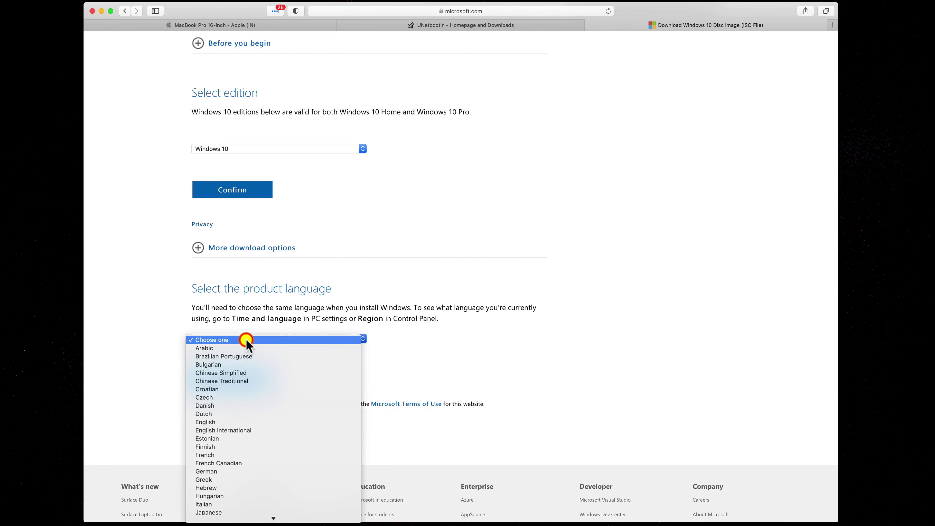
pyautogui.click(226, 422)
pyautogui.scroll(-3, 401, 413)
pyautogui.click(246, 304)
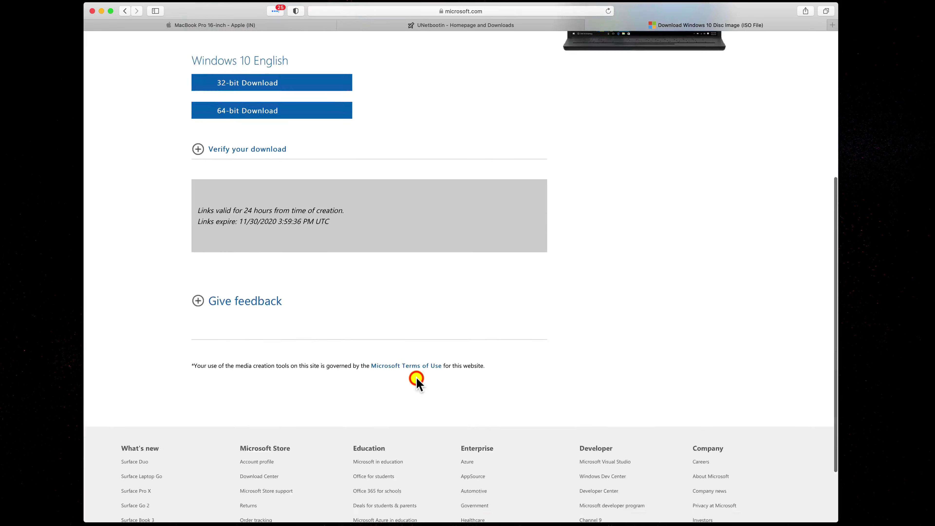
pyautogui.scroll(2, 417, 383)
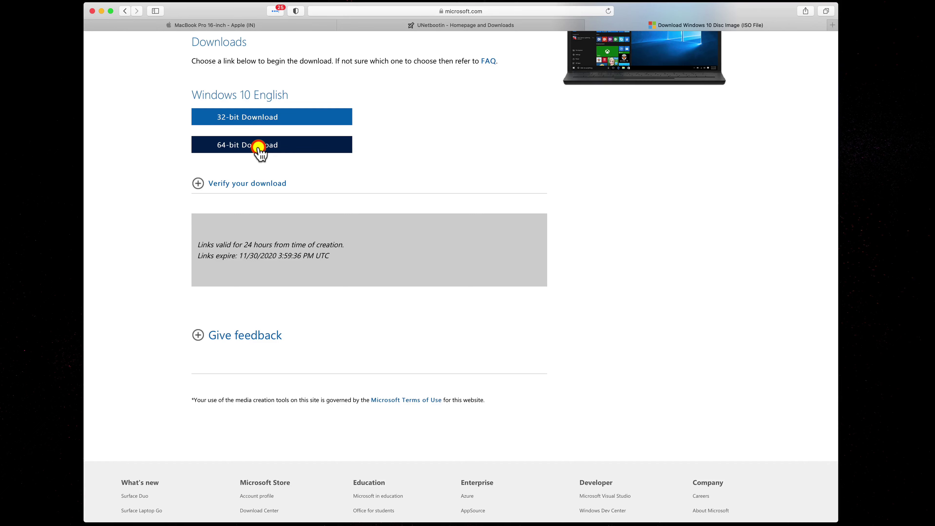
pyautogui.scroll(10, 259, 151)
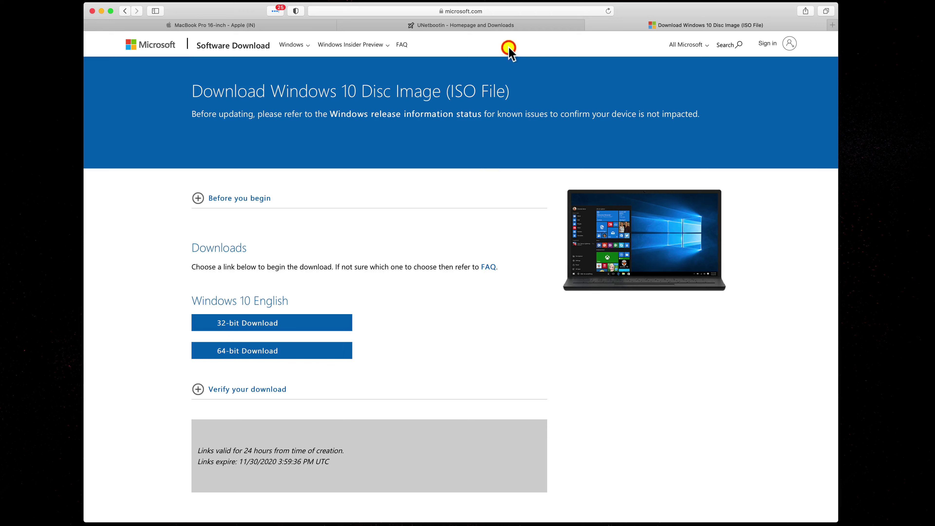
# - Return to the UNetbootin homepage tab after a brief look back at the Windows 10 download tab
pyautogui.click(505, 25)
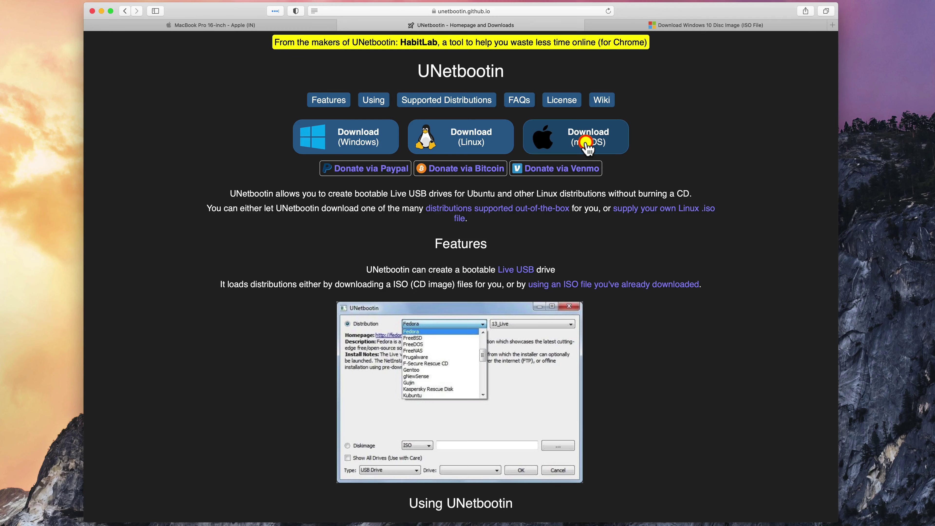
pyautogui.click(711, 26)
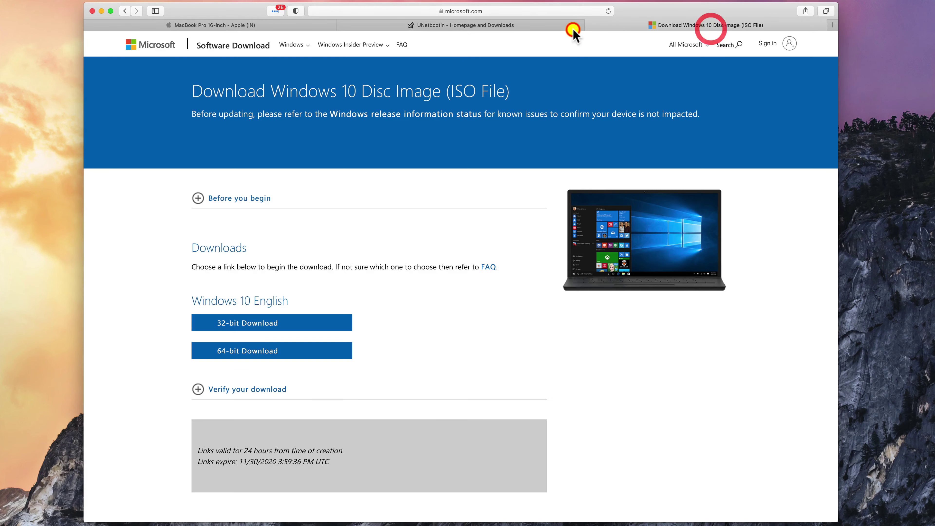
pyautogui.click(538, 27)
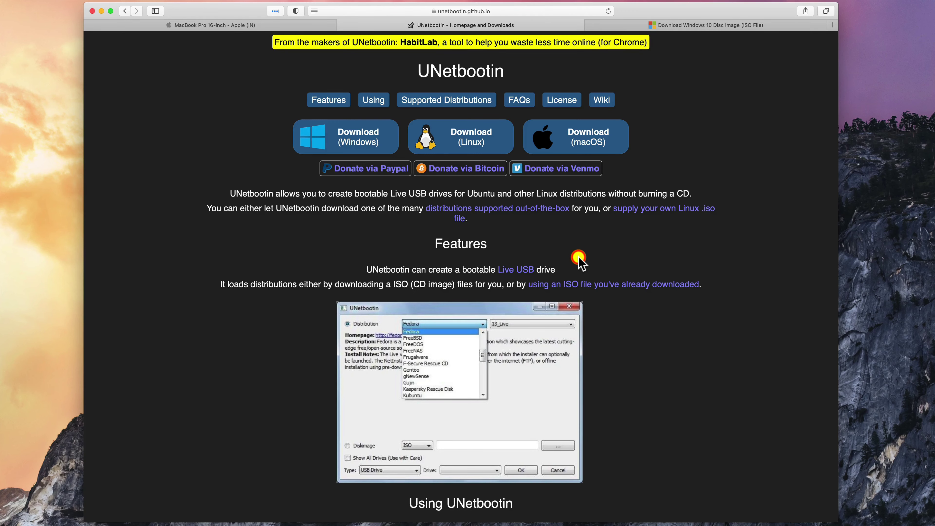
# - Launch Boot Camp Assistant via Spotlight and get past its introduction and storage warning
pyautogui.press('super+space')
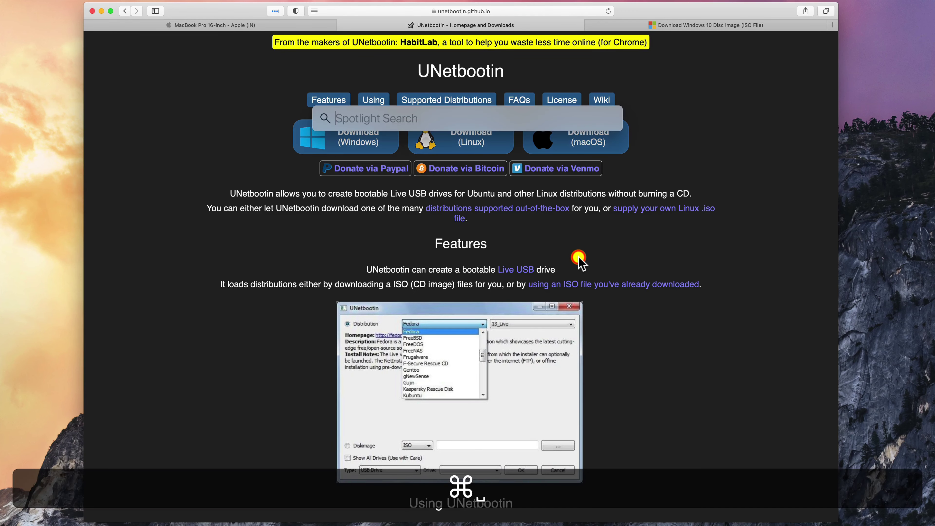
pyautogui.write('boot')
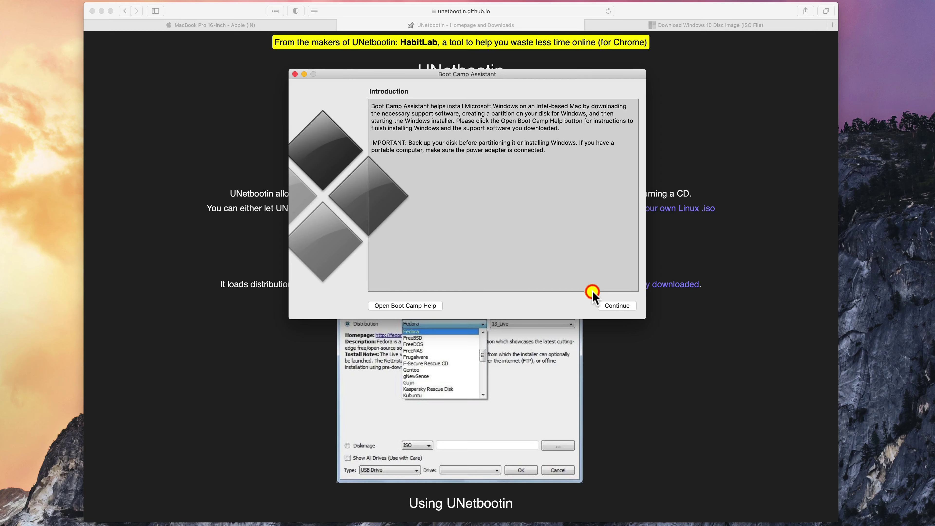
pyautogui.click(607, 305)
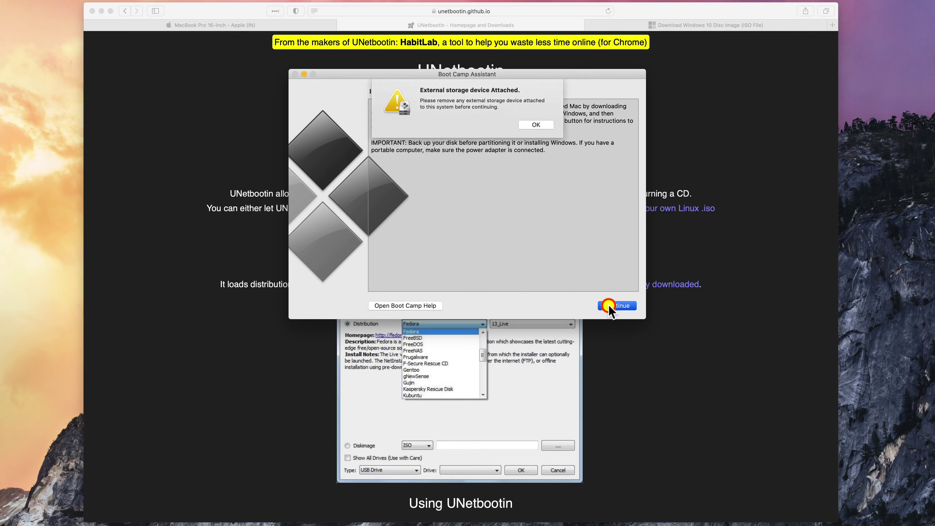
pyautogui.click(529, 124)
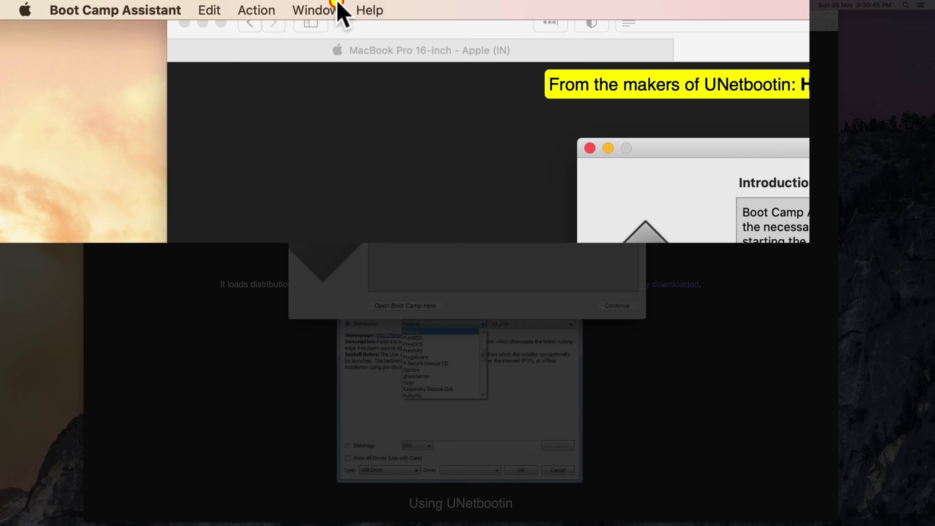
# - Start saving the Windows Support Software to Downloads, then stop the download and quit
pyautogui.click(258, 10)
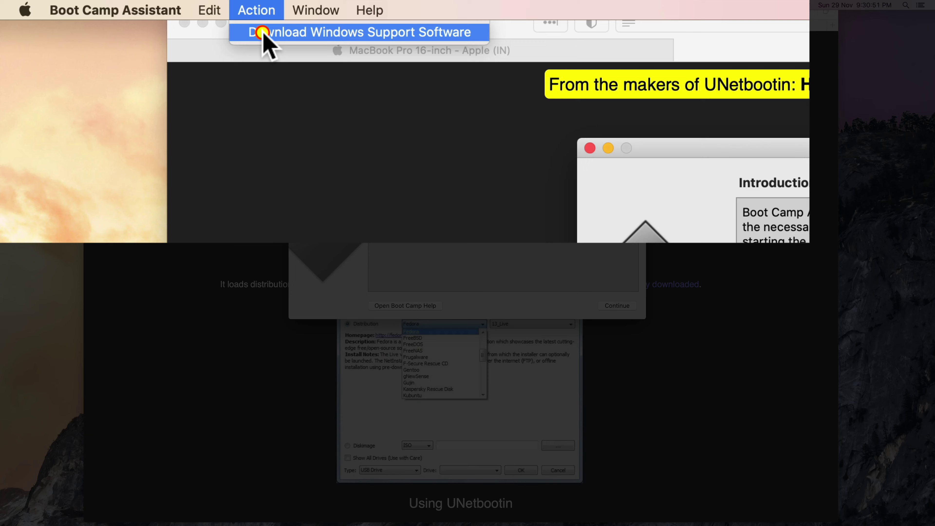
pyautogui.click(261, 33)
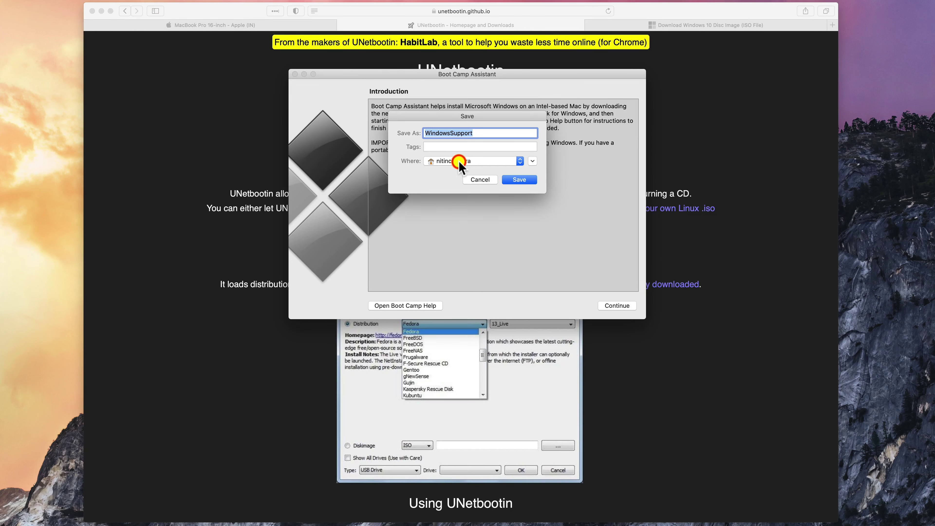
pyautogui.click(459, 162)
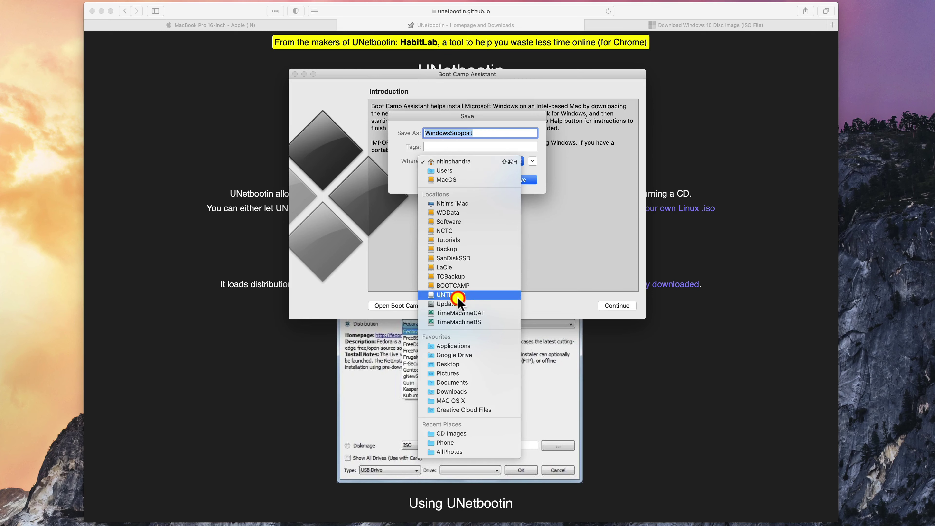
pyautogui.click(460, 391)
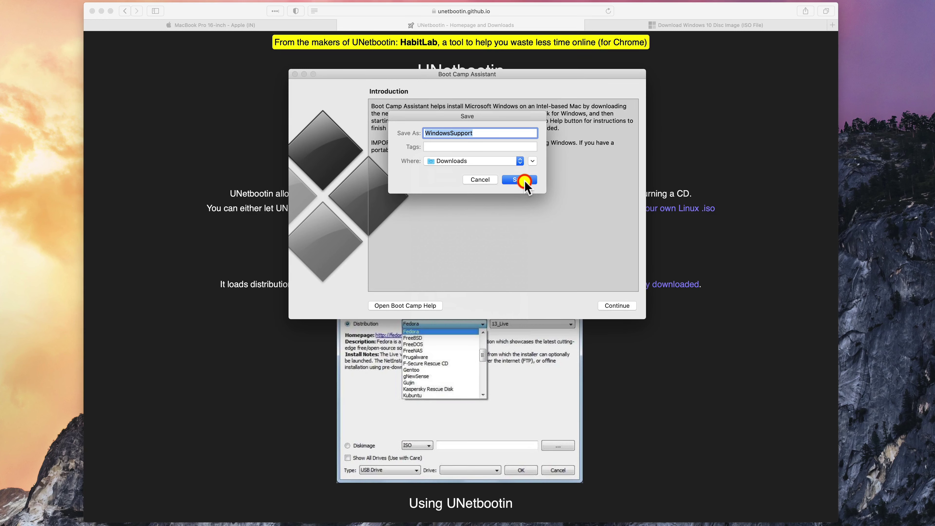
pyautogui.click(522, 179)
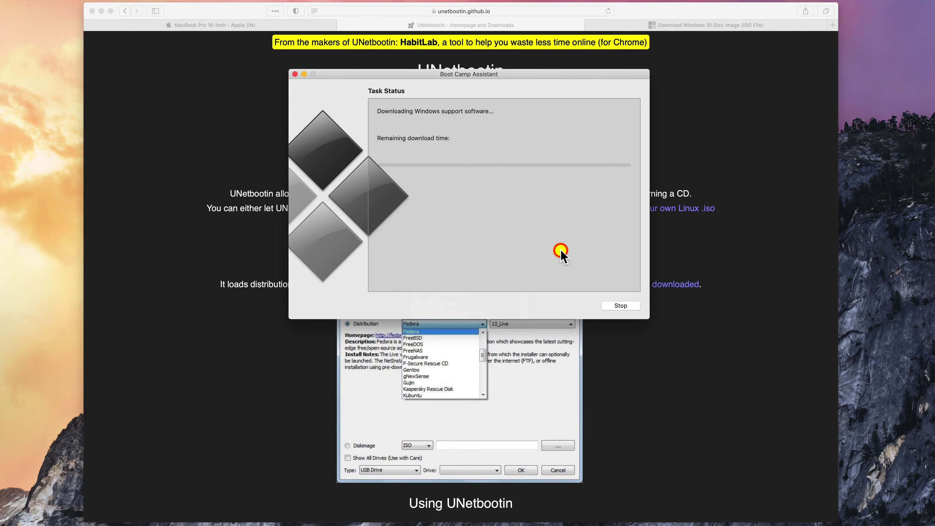
pyautogui.click(502, 196)
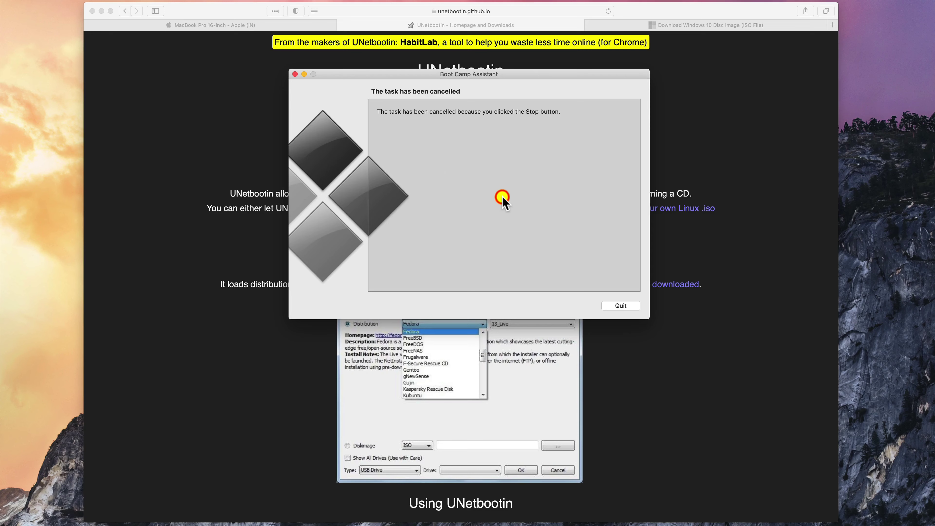
pyautogui.click(621, 306)
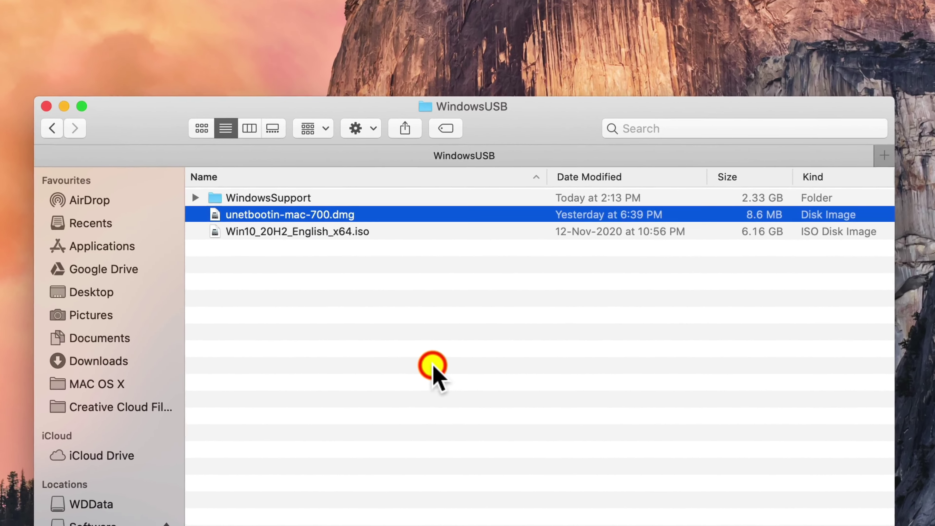
# - Step through WindowsSupport, unetbootin-mac-700.dmg and Win10_20H2_English_x64.iso in the WindowsUSB folder
pyautogui.click(318, 194)
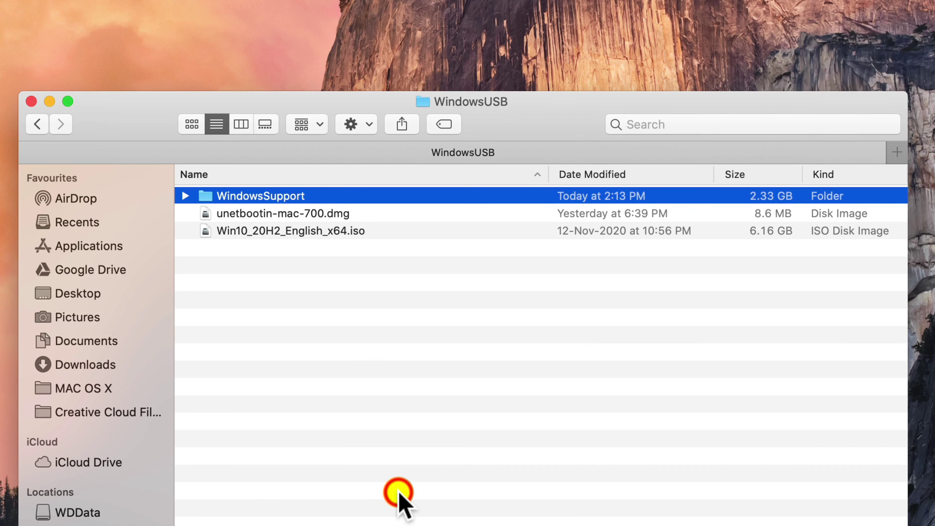
pyautogui.press('Down')
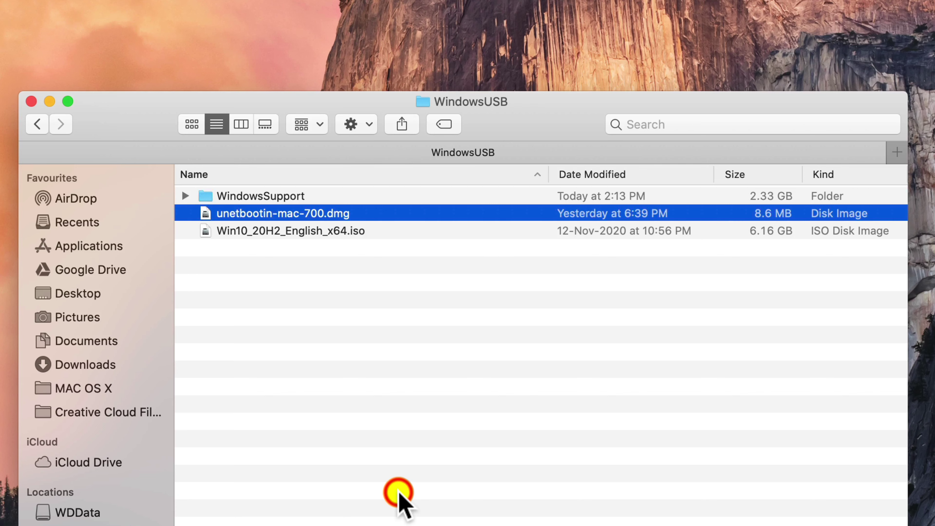
pyautogui.press('Down')
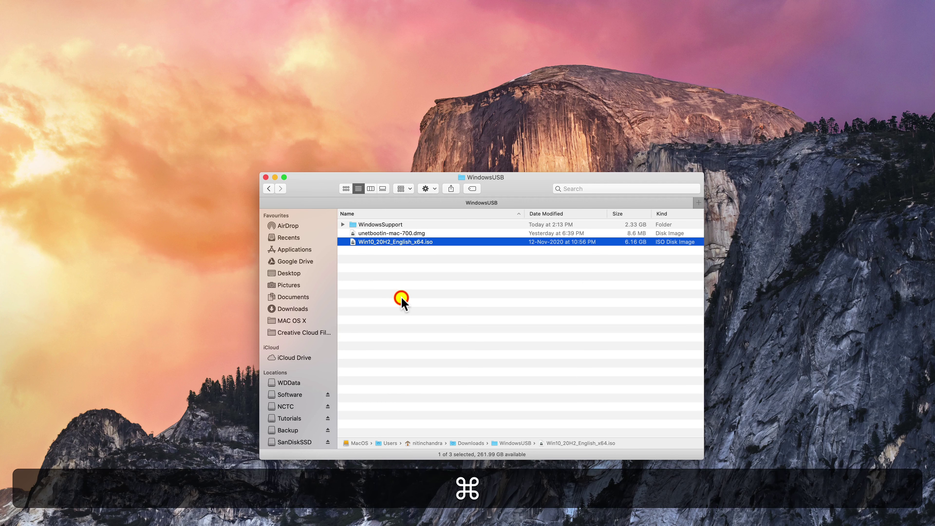
# - Launch Disk Utility and select the Verbatim STORE N GO USB drive
pyautogui.press('cmd+space')
pyautogui.write('d')
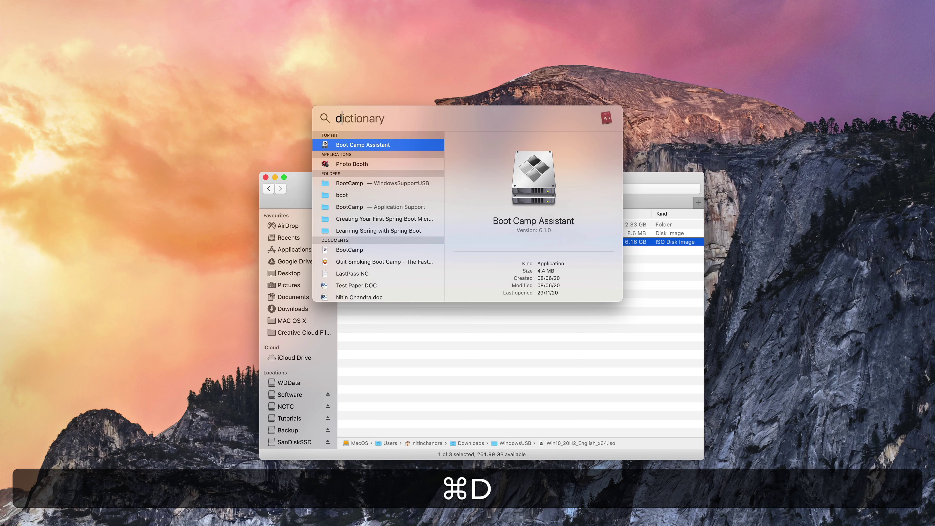
pyautogui.write('isk')
pyautogui.press('Return')
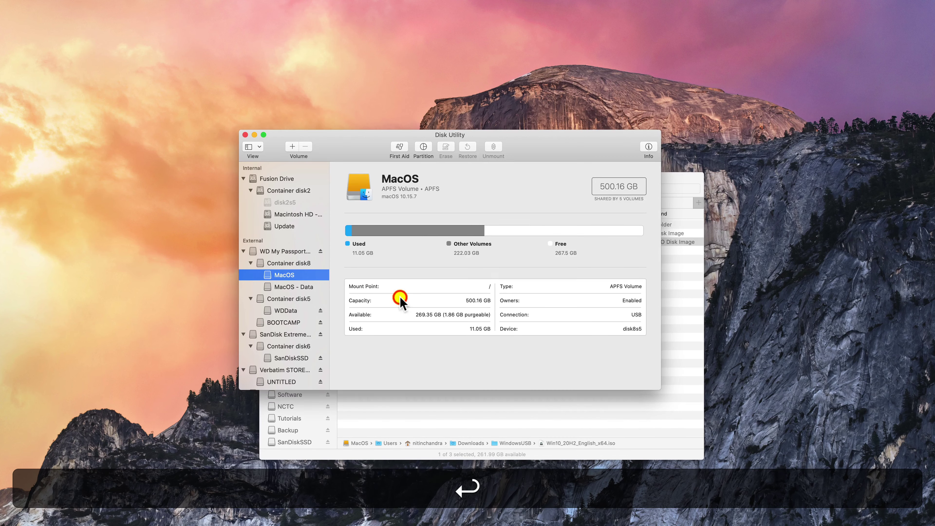
pyautogui.scroll(-5, 291, 294)
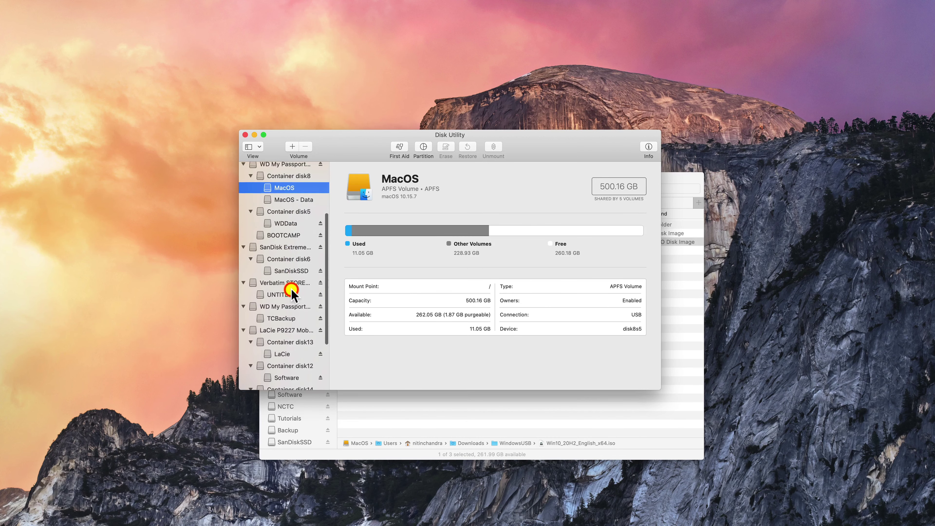
pyautogui.click(286, 265)
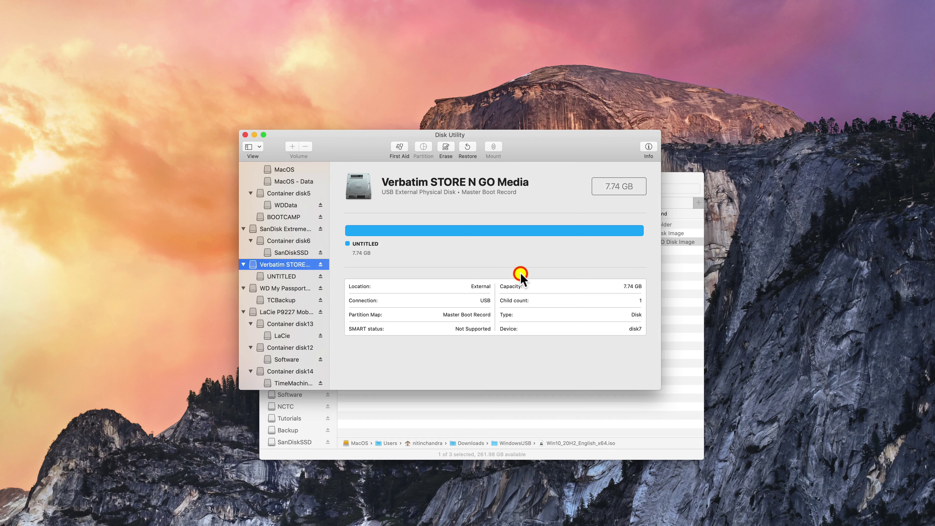
# - Erase the drive as W10 with ExFAT format and GUID Partition Map scheme
pyautogui.click(449, 149)
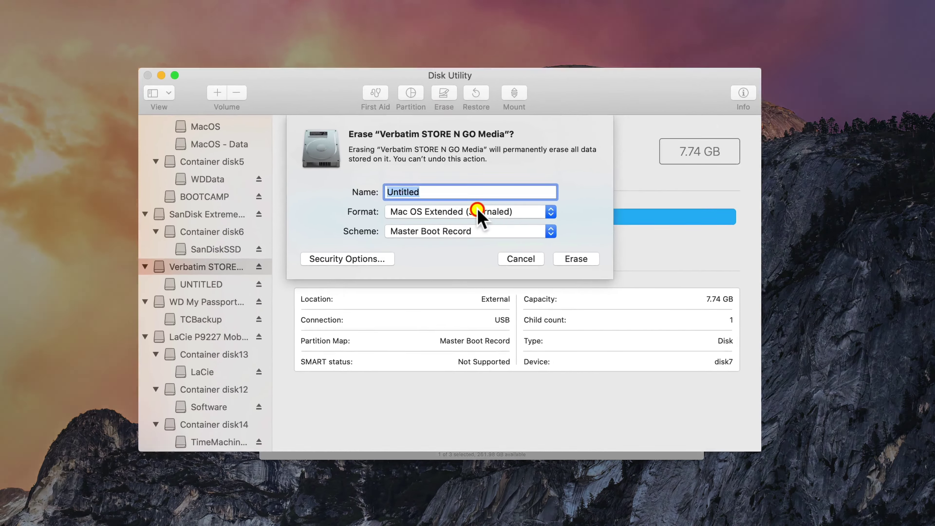
pyautogui.write('W10')
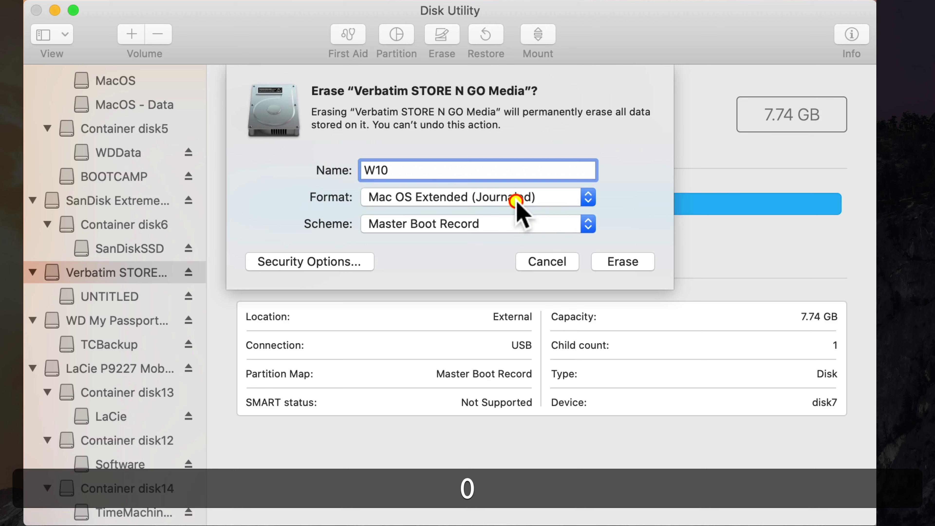
pyautogui.click(567, 198)
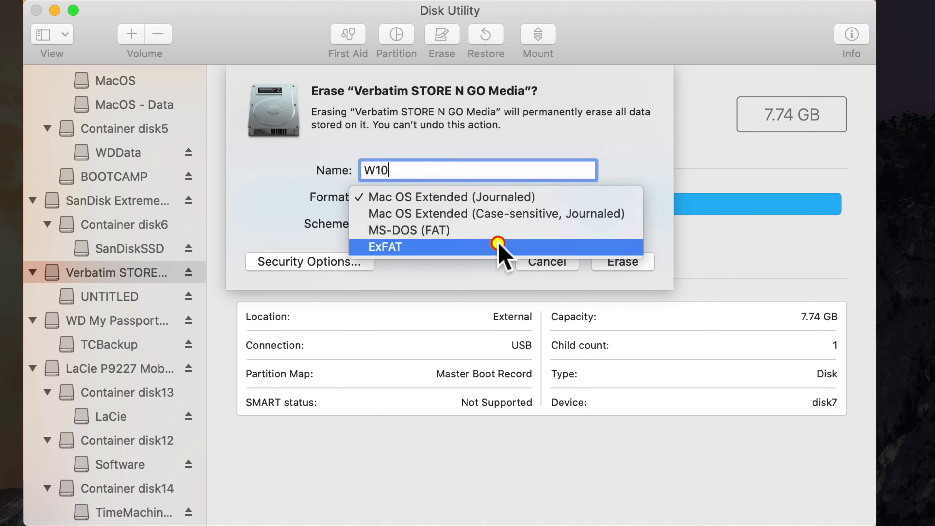
pyautogui.click(497, 243)
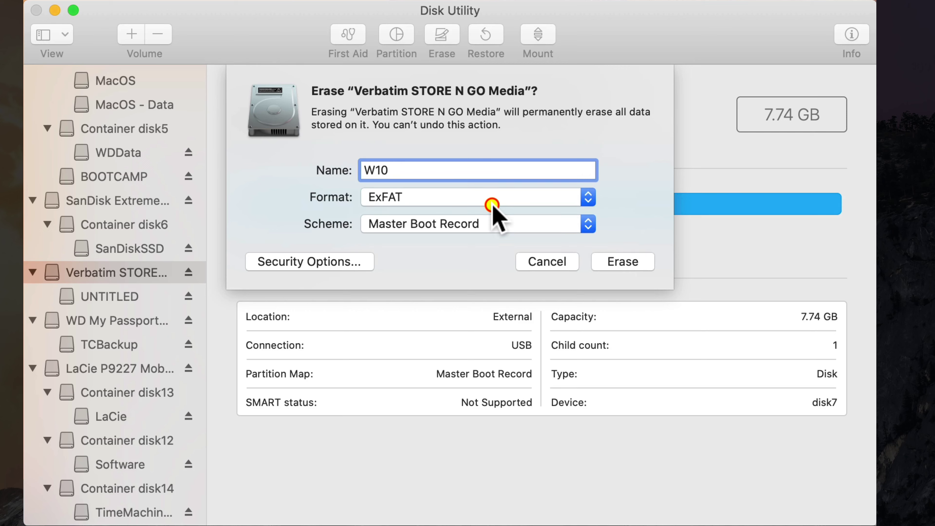
pyautogui.click(492, 222)
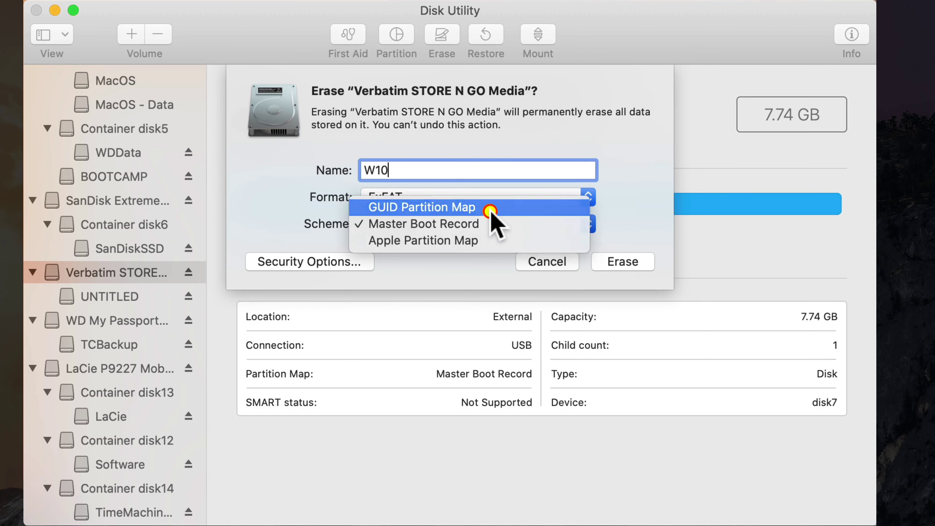
pyautogui.click(491, 211)
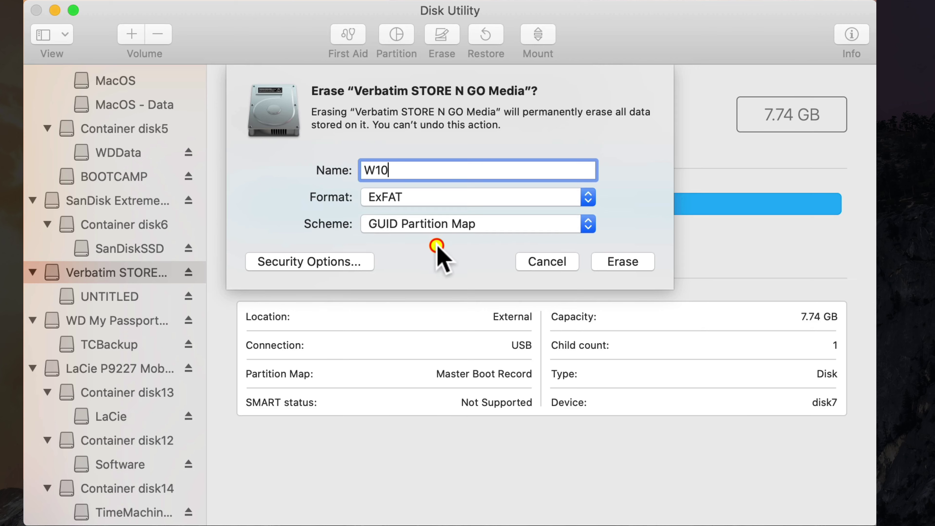
pyautogui.click(622, 263)
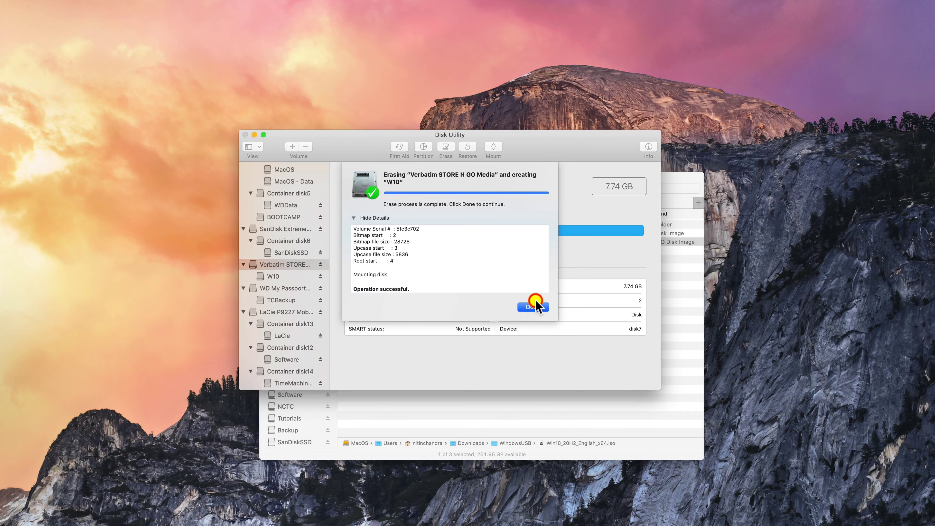
pyautogui.click(533, 307)
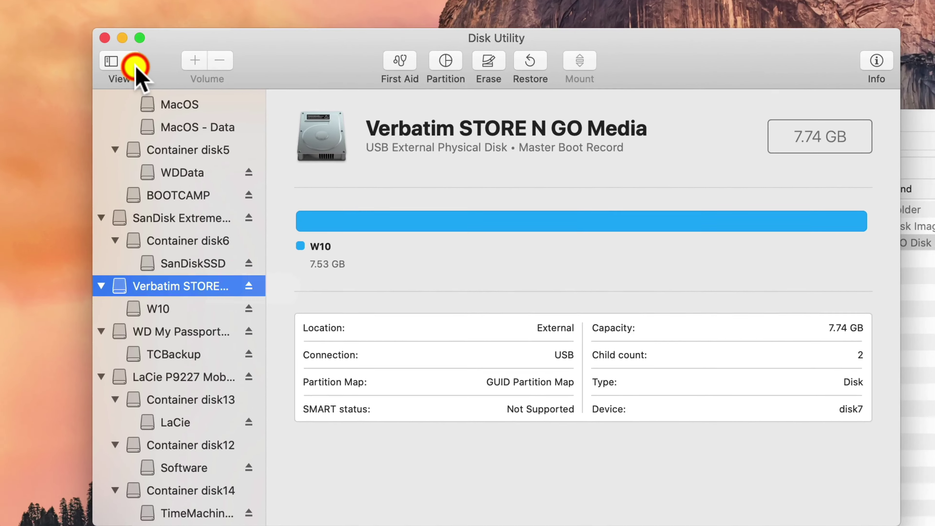
pyautogui.click(231, 128)
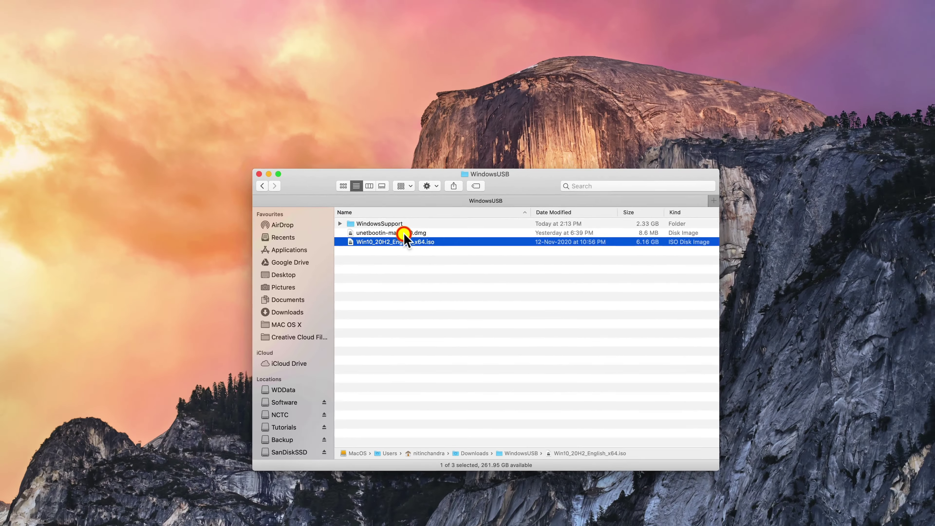
# - Mount unetbootin-mac-700.dmg and try opening the unetbootin app, dismissing the verification warning
pyautogui.click(404, 233)
pyautogui.doubleClick(403, 233)
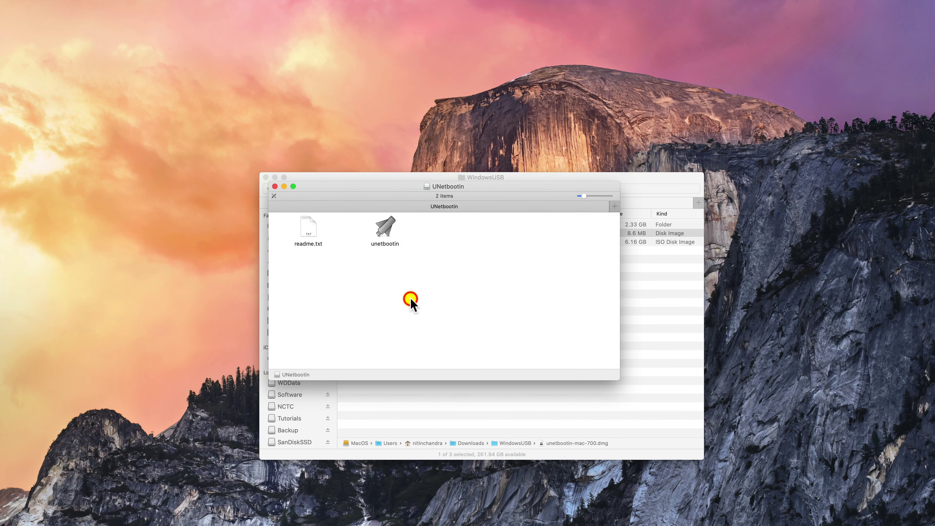
pyautogui.click(385, 230)
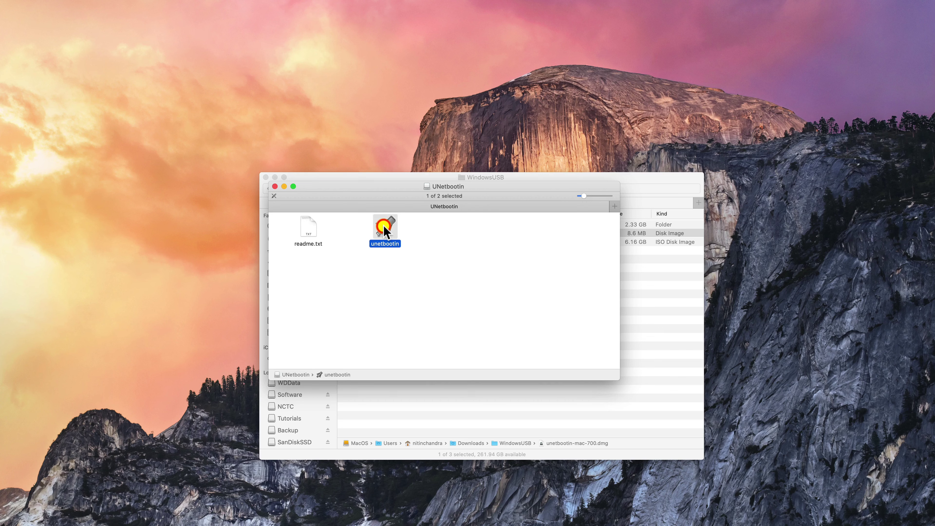
pyautogui.rightClick(384, 227)
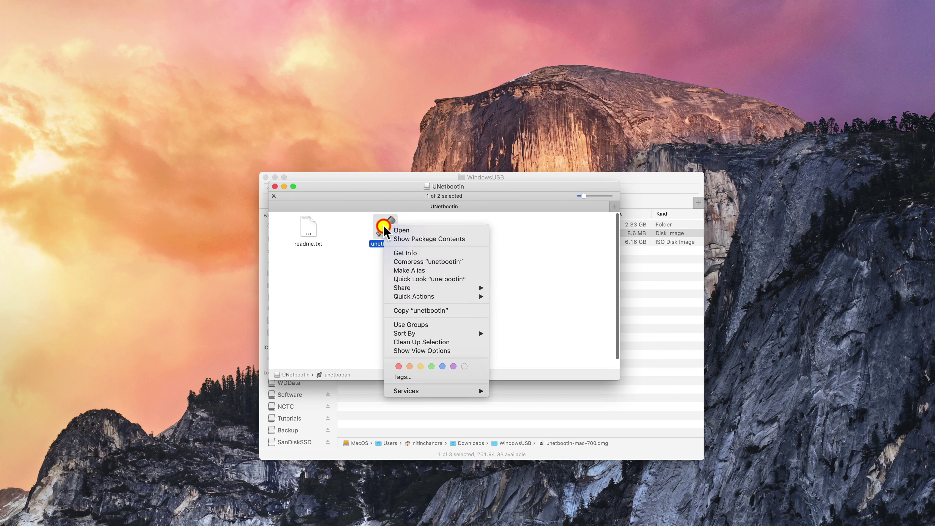
pyautogui.click(392, 231)
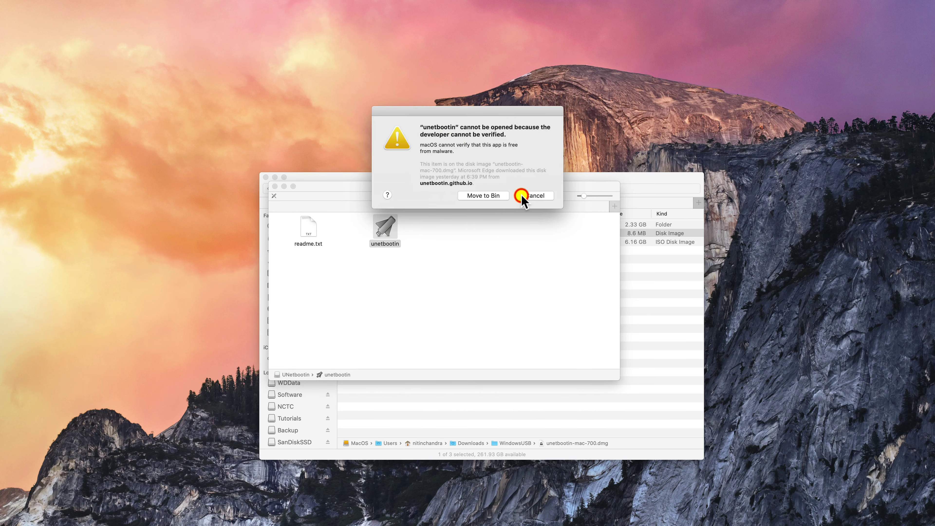
pyautogui.click(522, 196)
# - Open unetbootin anyway, authorize it with the account password, and move its window up-left
pyautogui.rightClick(383, 223)
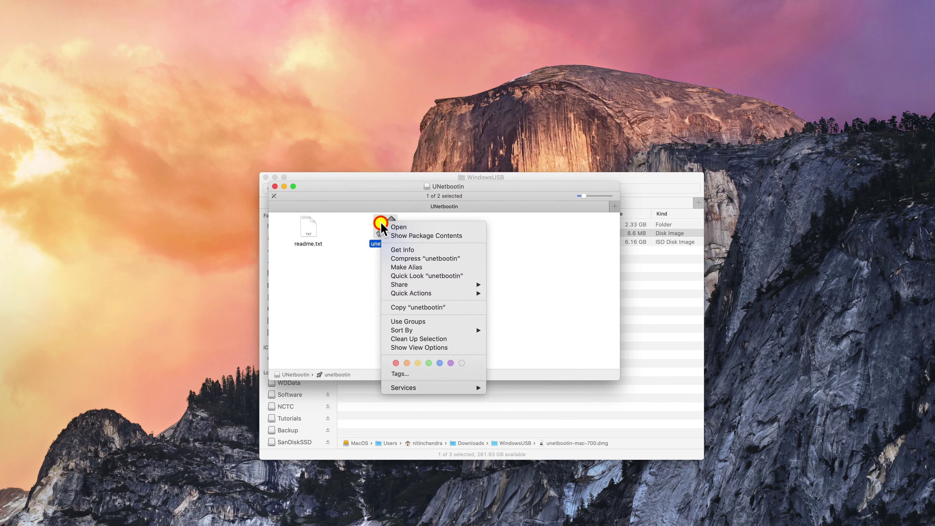
pyautogui.click(394, 227)
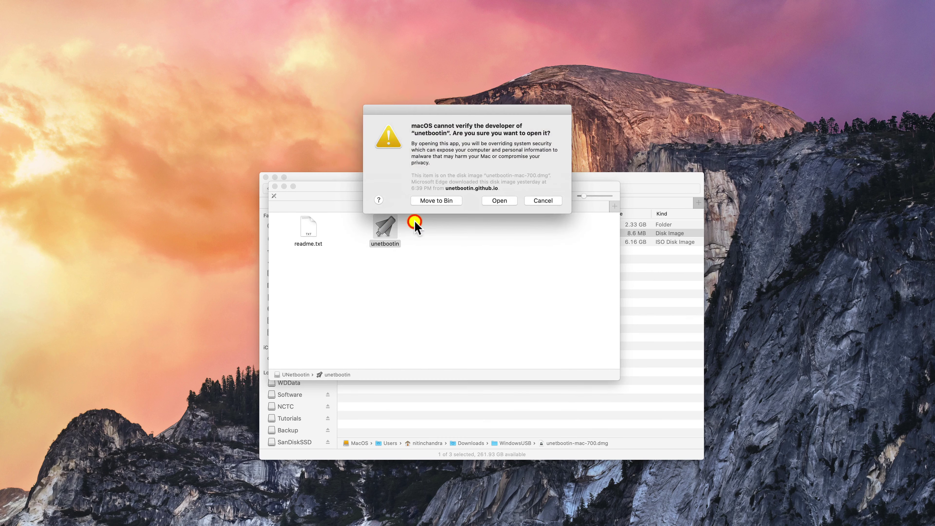
pyautogui.click(495, 200)
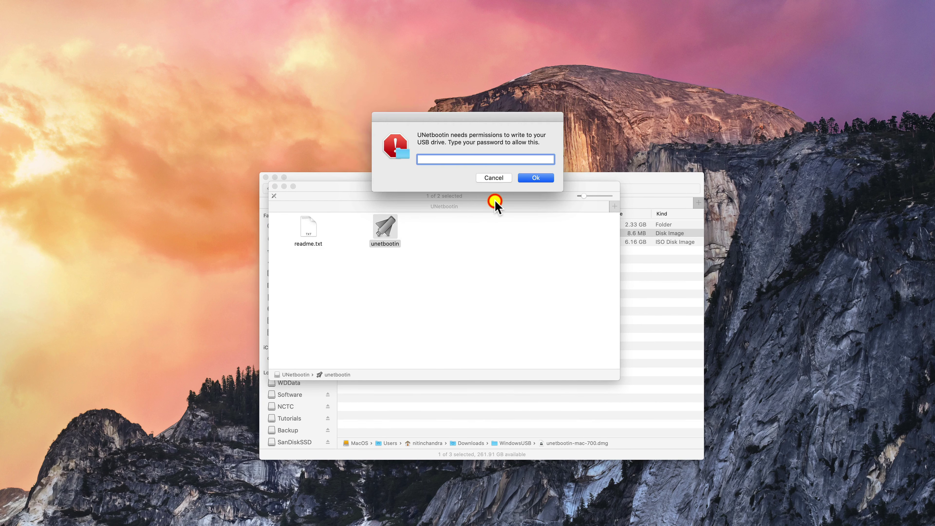
pyautogui.write('•')
pyautogui.press('Return')
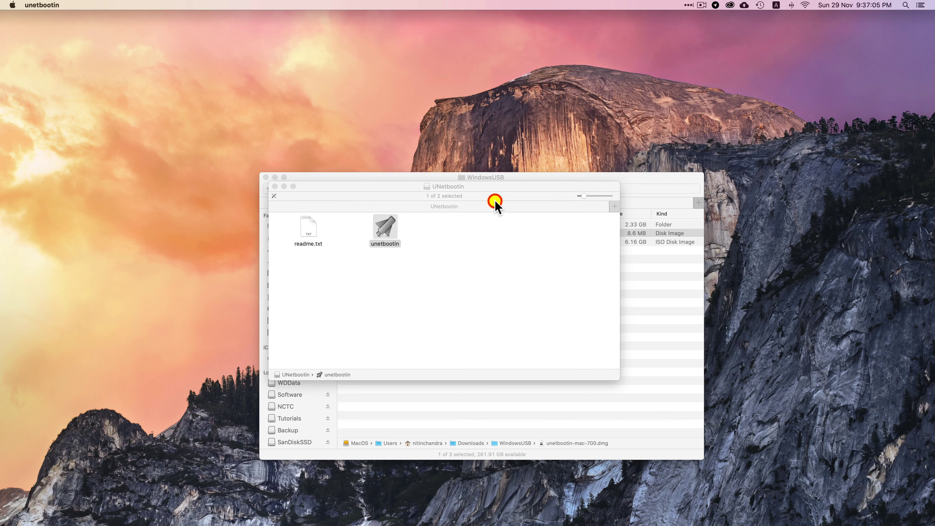
pyautogui.moveTo(497, 184); pyautogui.dragTo(359, 121)
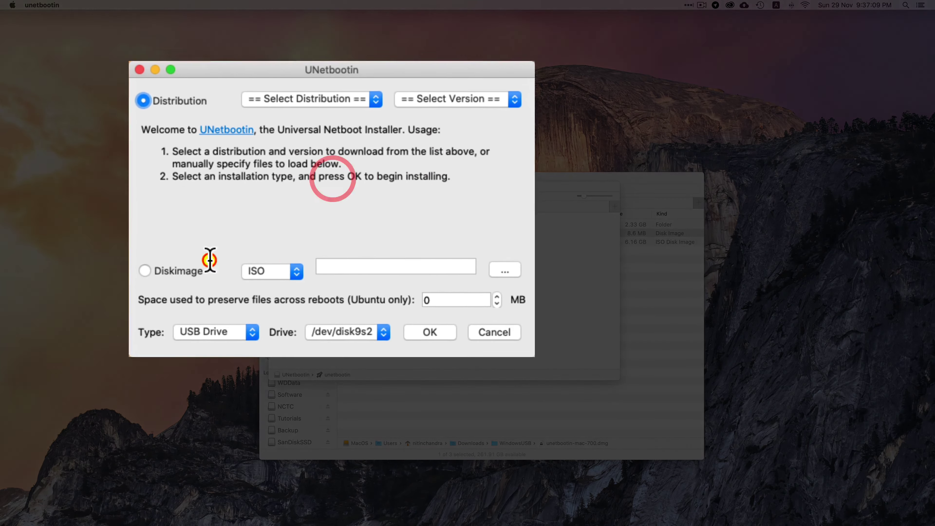
# - Load Win10_20H2_English_x64.iso as UNetbootin's disk image and target drive /dev/disk7s2
pyautogui.click(166, 271)
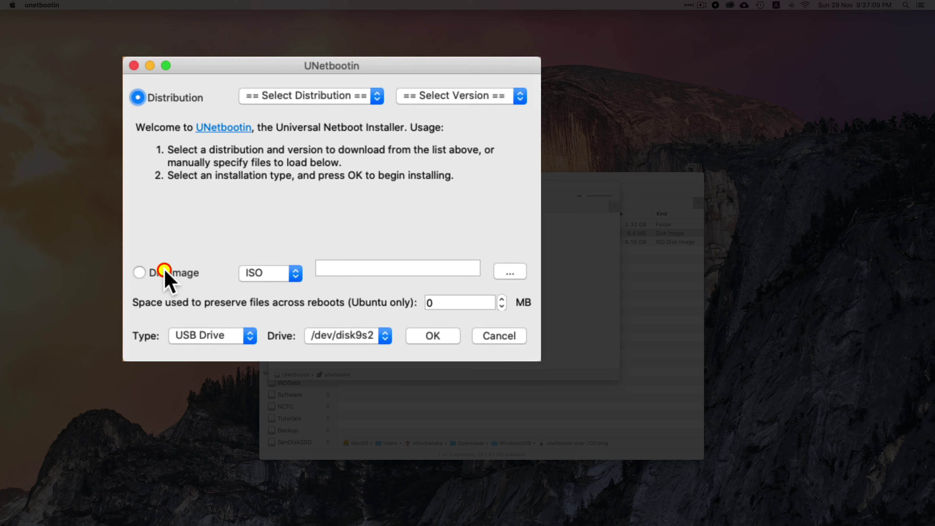
pyautogui.click(497, 272)
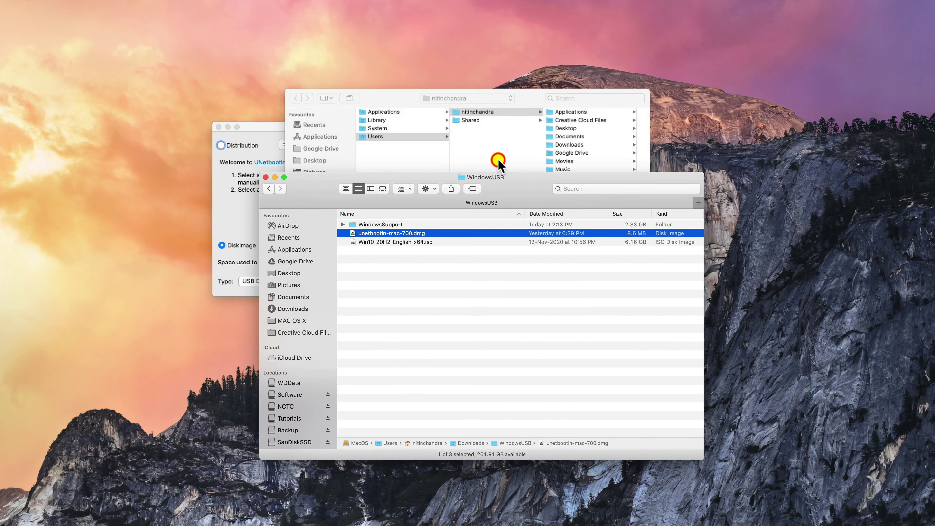
pyautogui.moveTo(498, 162); pyautogui.dragTo(491, 157)
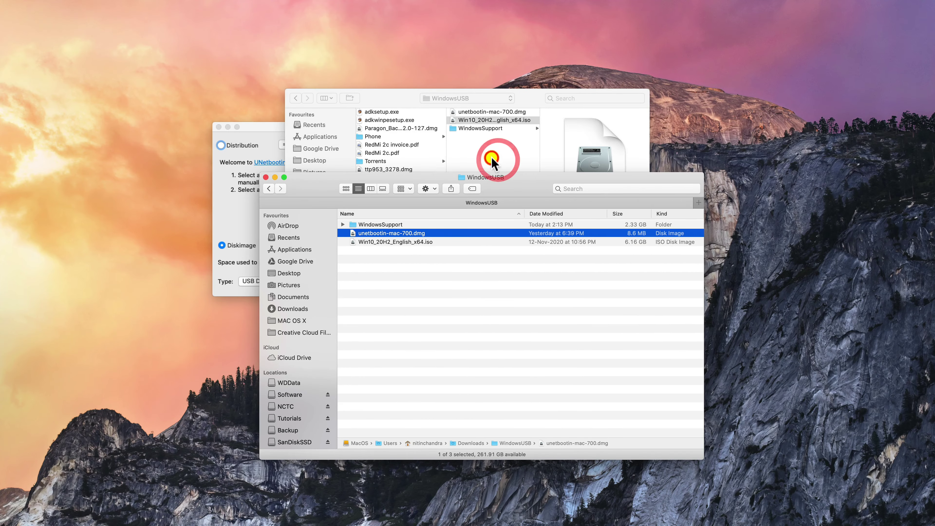
pyautogui.click(506, 122)
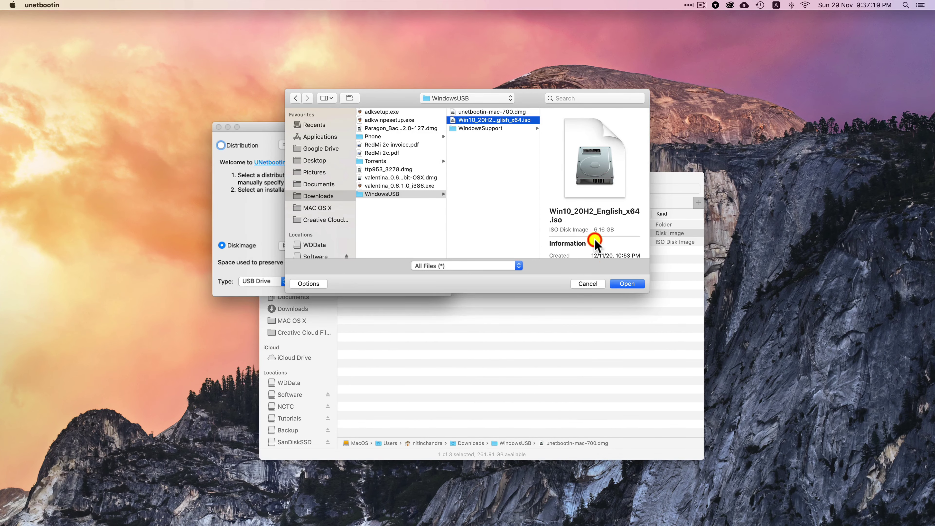
pyautogui.click(626, 281)
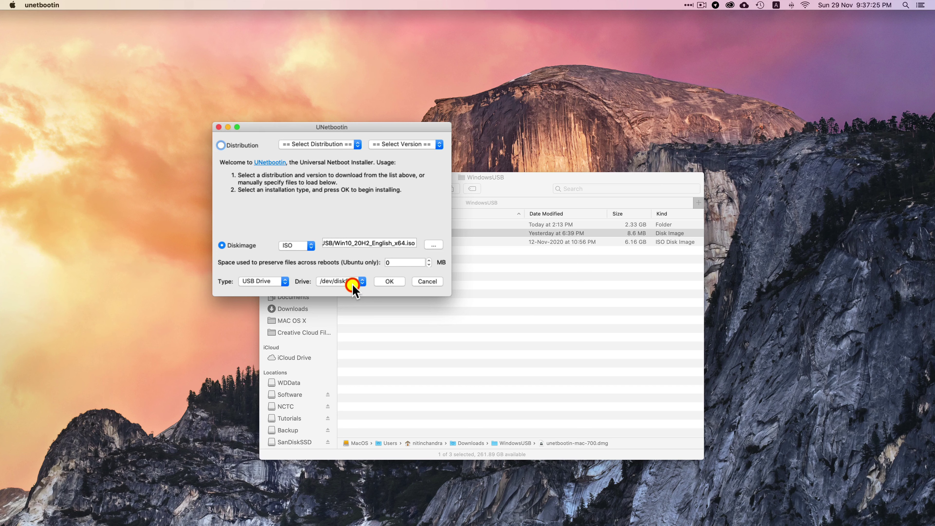
pyautogui.click(358, 282)
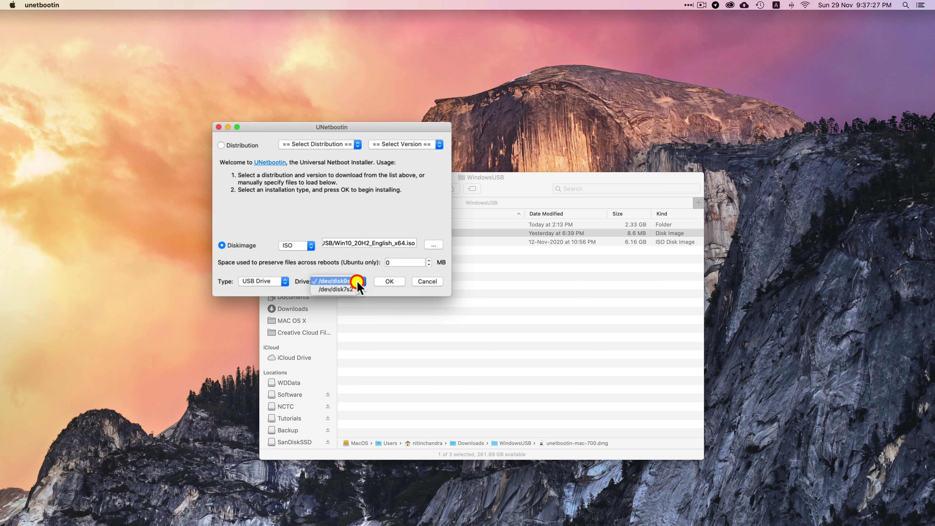
pyautogui.click(355, 293)
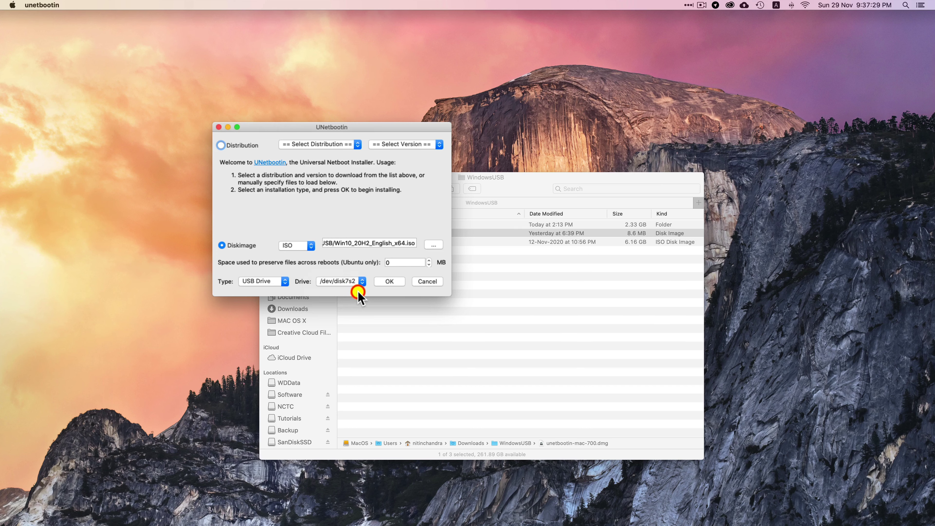
pyautogui.press('super+space')
pyautogui.write('d')
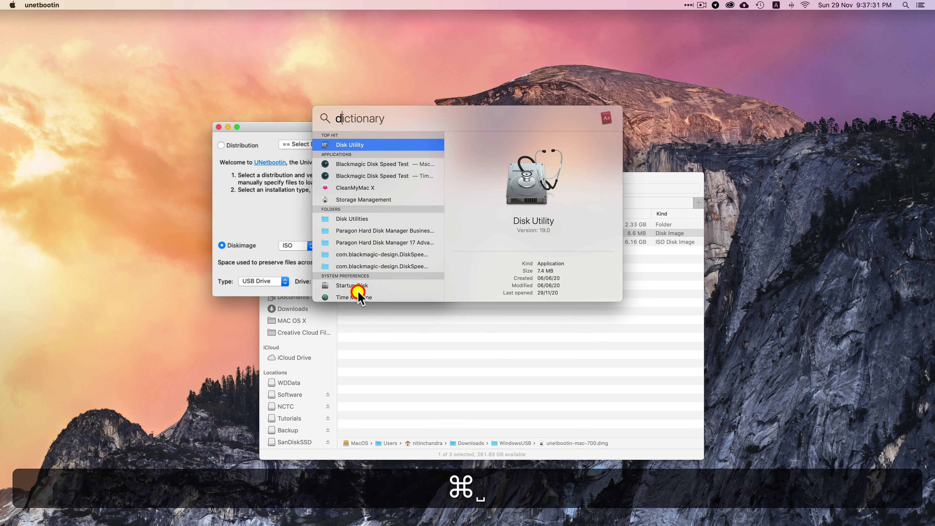
pyautogui.write('isk')
pyautogui.press('Return')
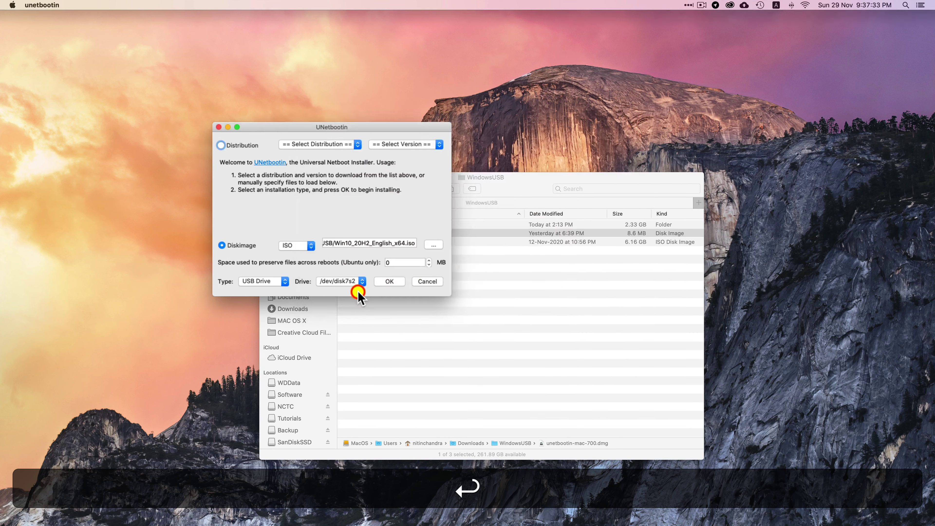
pyautogui.scroll(-5, 300, 295)
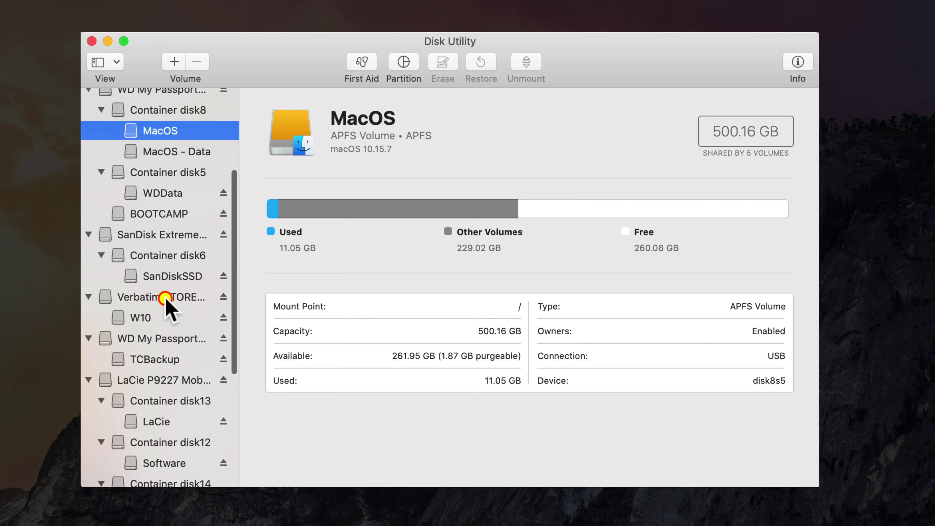
pyautogui.click(165, 297)
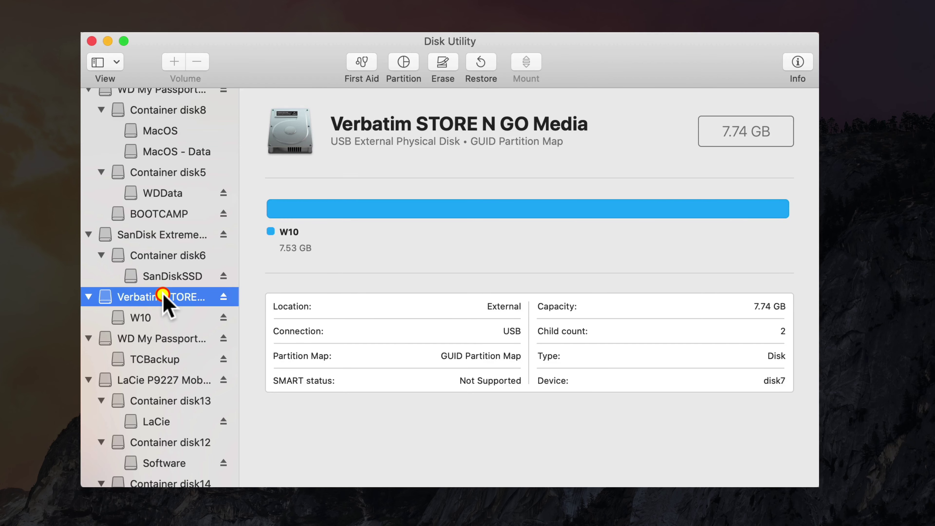
pyautogui.click(146, 317)
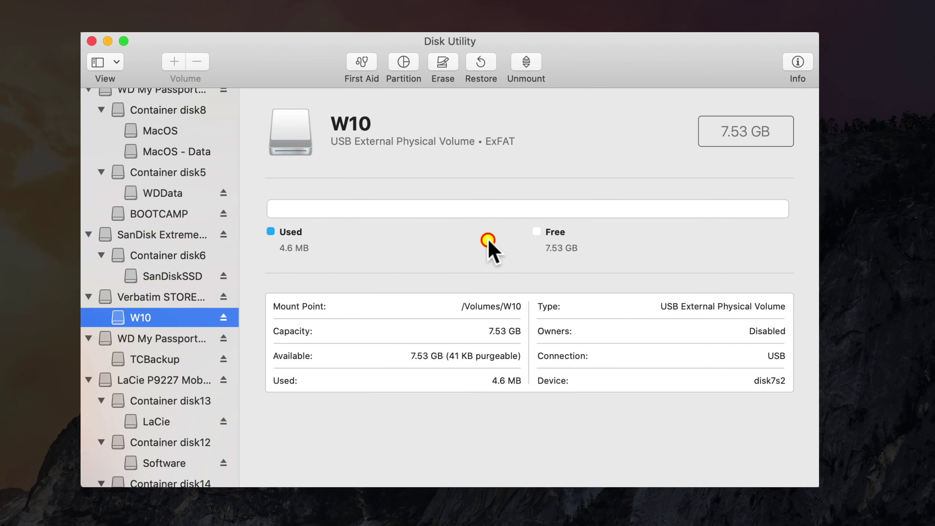
pyautogui.click(797, 62)
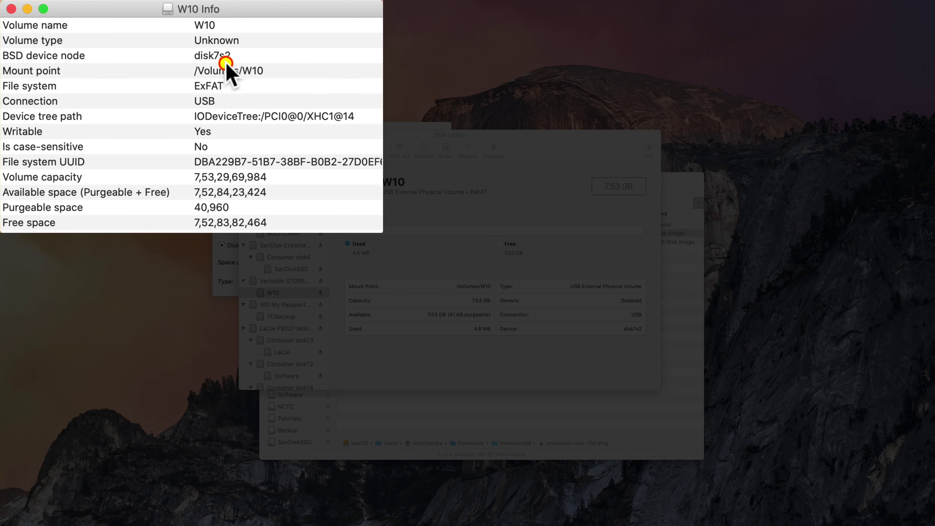
pyautogui.press('super')
pyautogui.press('super+q')
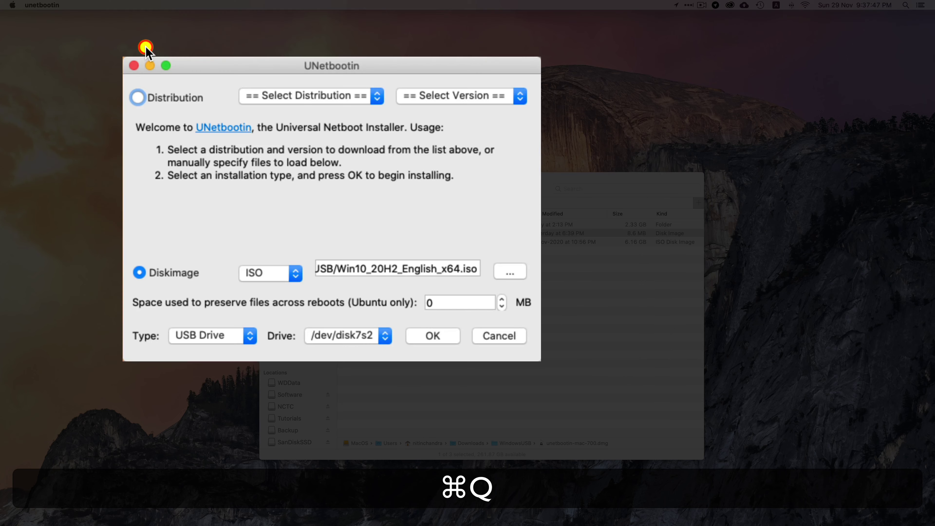
# - Keep /dev/disk7s2 as the target and start writing the Windows 10 ISO to it
pyautogui.click(376, 336)
pyautogui.click(381, 335)
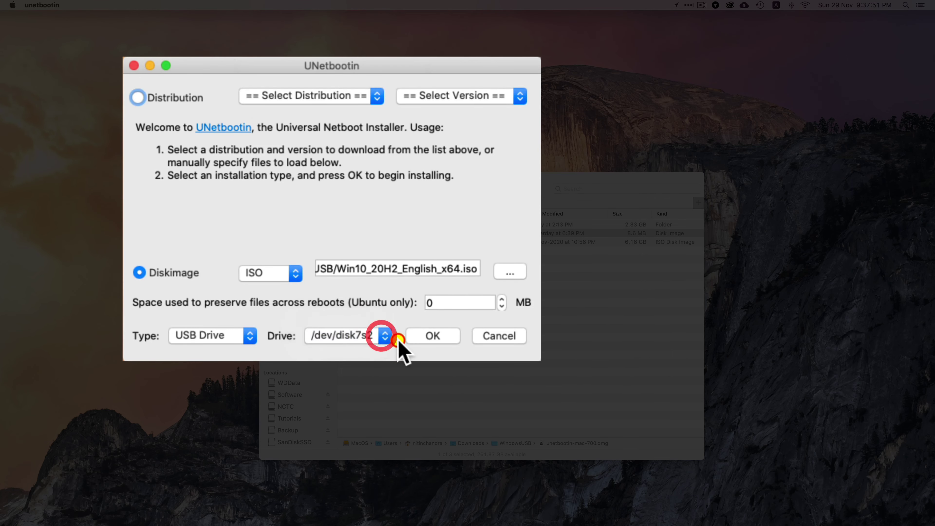
pyautogui.click(427, 337)
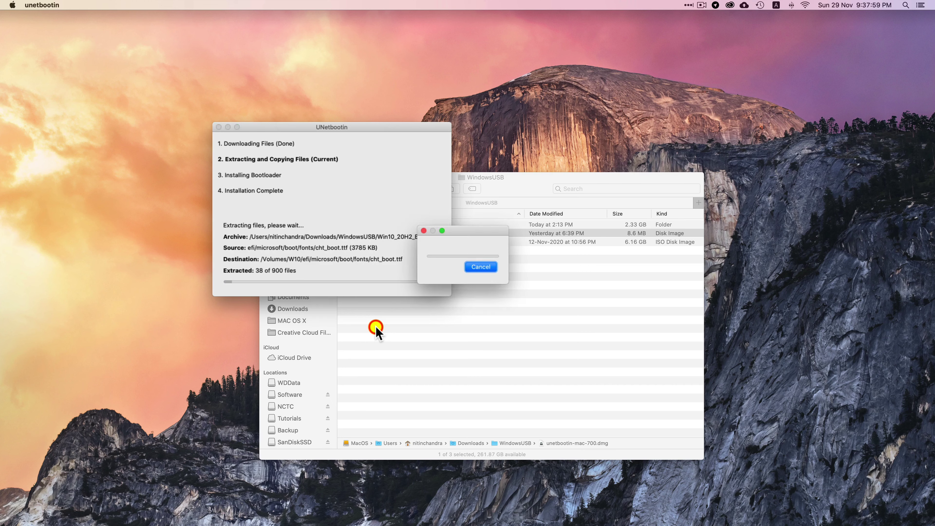
pyautogui.moveTo(473, 230); pyautogui.dragTo(358, 173)
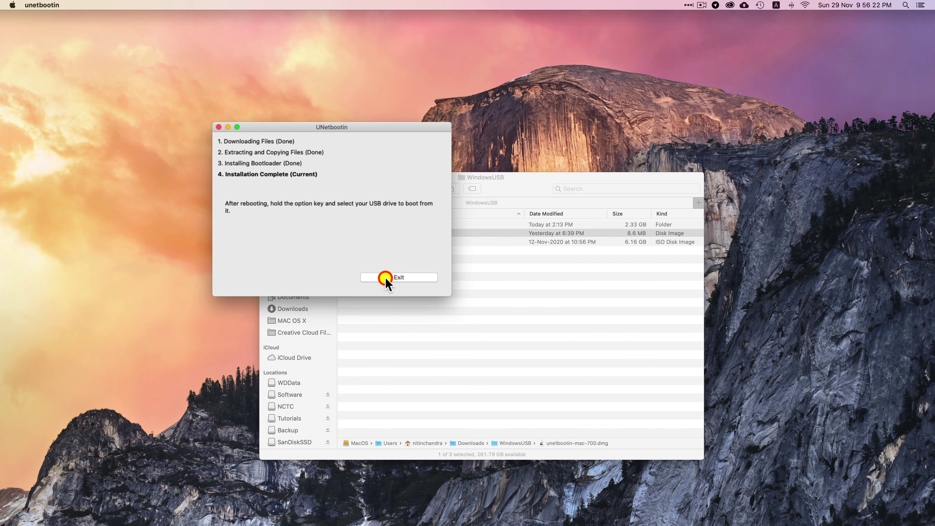
# - Exit UNetbootin, show the W10 drive in a new Finder tab, then reselect WindowsSupport in WindowsUSB
pyautogui.click(385, 277)
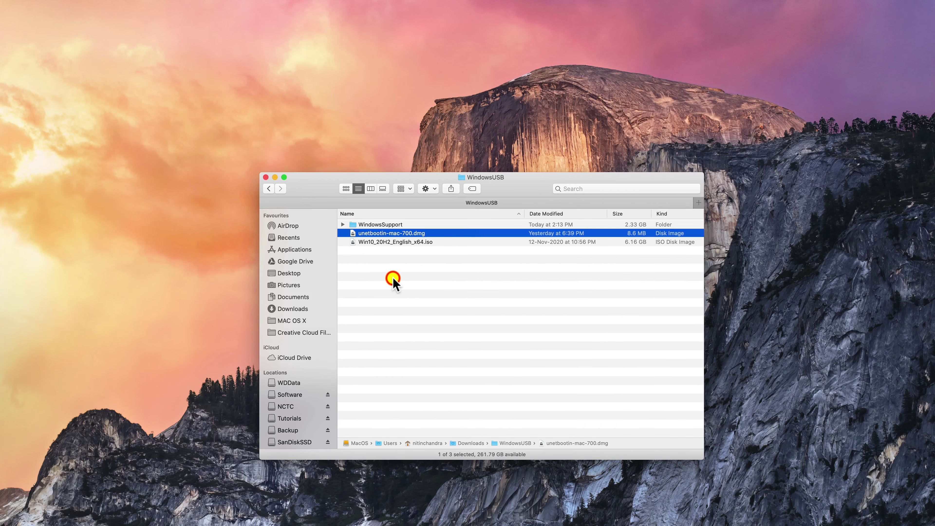
pyautogui.click(697, 203)
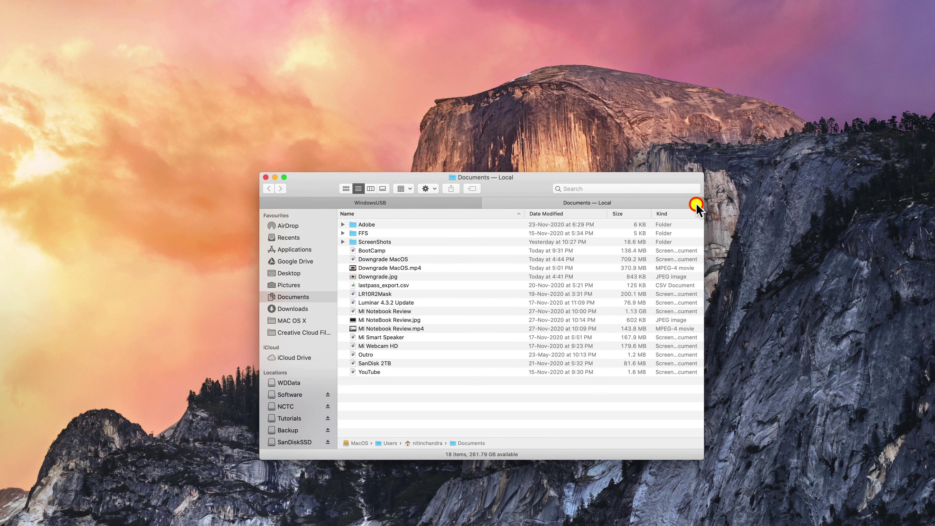
pyautogui.scroll(-4, 306, 413)
pyautogui.scroll(-2, 307, 412)
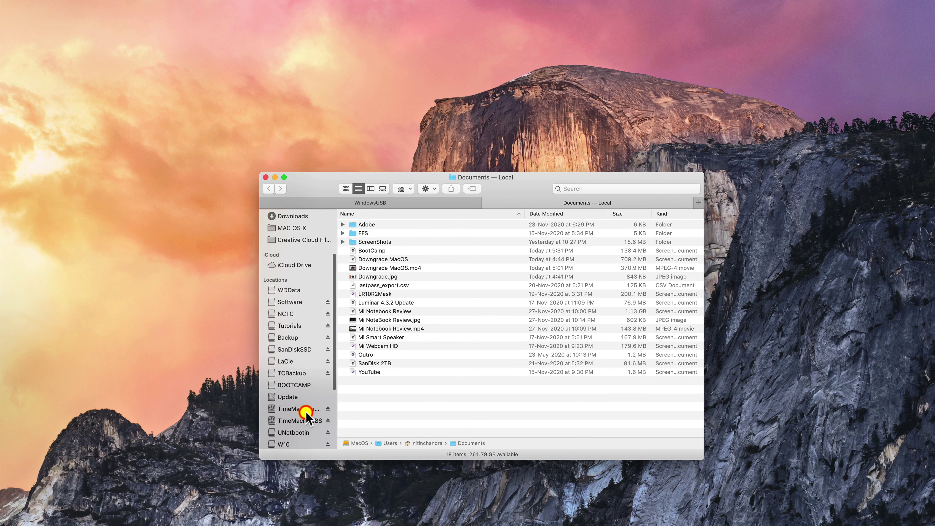
pyautogui.scroll(-3, 301, 391)
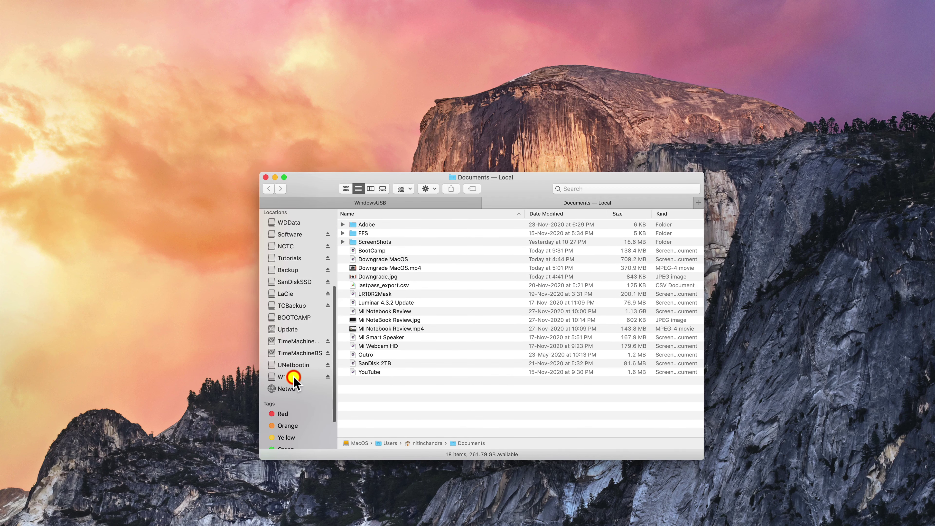
pyautogui.click(294, 377)
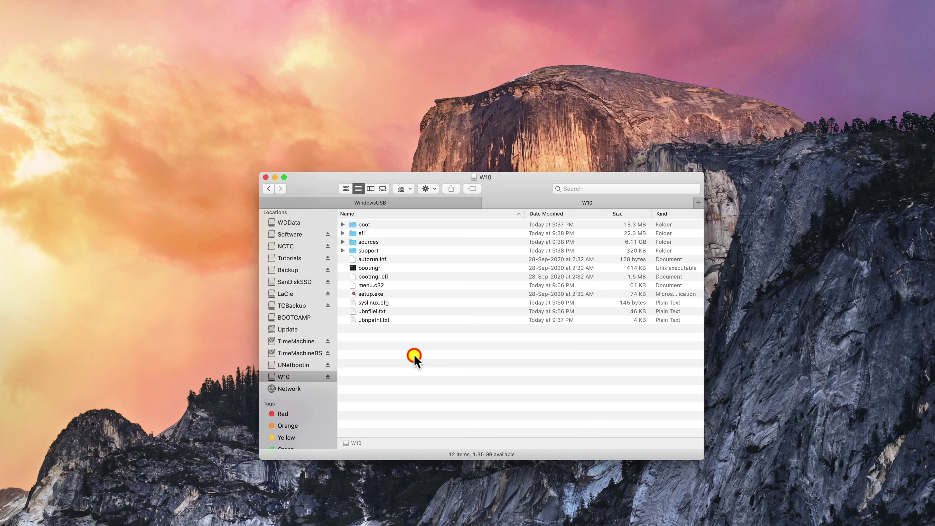
pyautogui.click(438, 206)
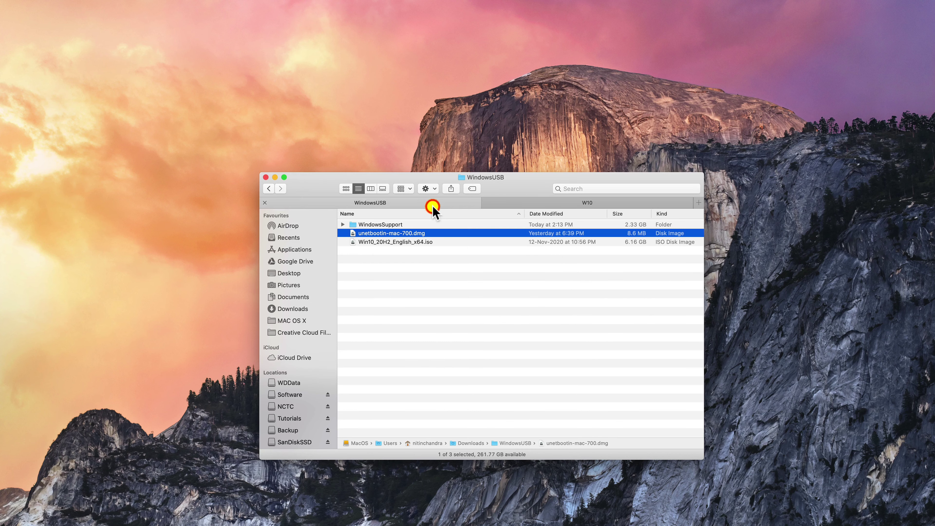
pyautogui.click(400, 225)
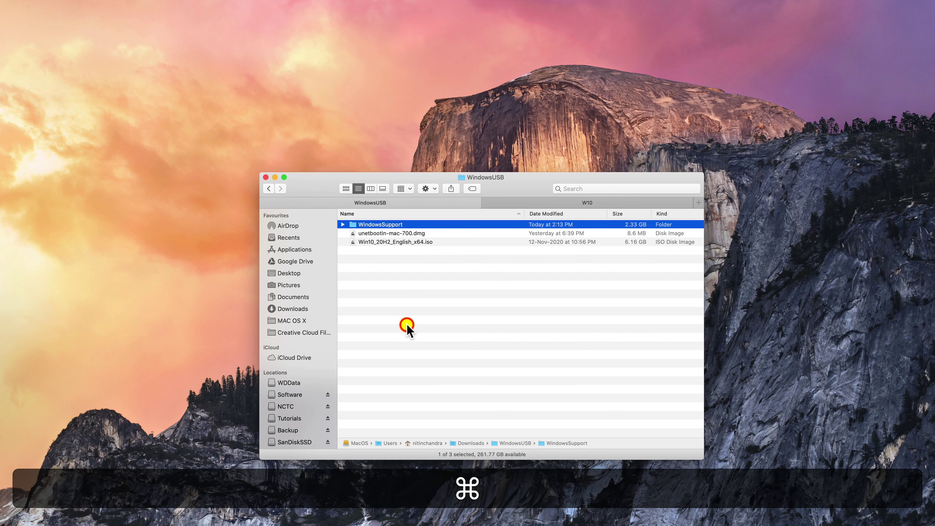
# - Open WindowsSupport and select $WinPEDriver$, BootCamp and AutoUnattend.xml in turn
pyautogui.press('super+Down')
pyautogui.hotkey('shift', 'Down')
pyautogui.hotkey('shift', 'Down')
pyautogui.hotkey('shift', 'Down')
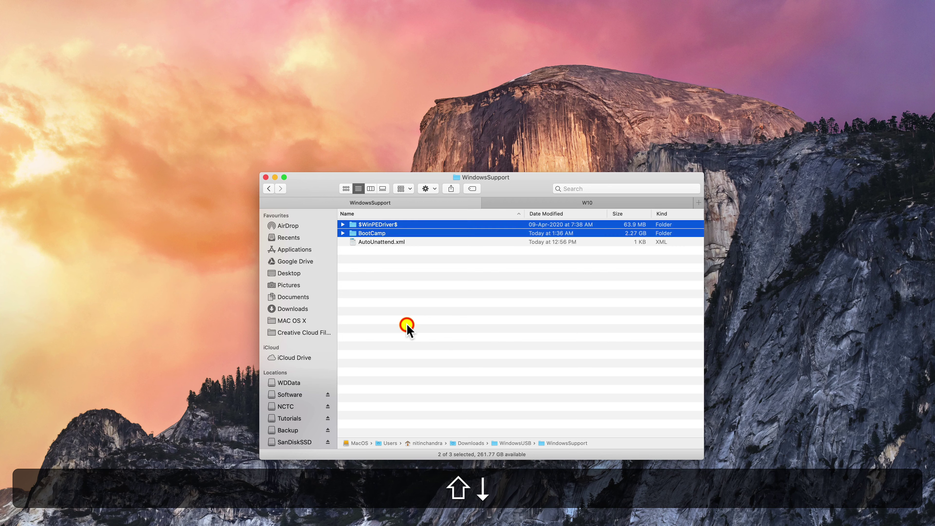
pyautogui.click(605, 202)
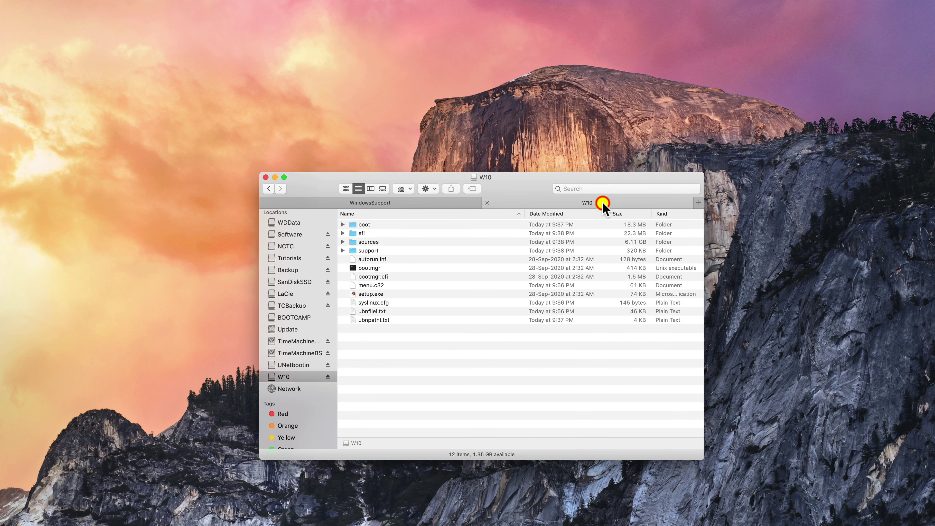
pyautogui.click(438, 201)
pyautogui.click(435, 268)
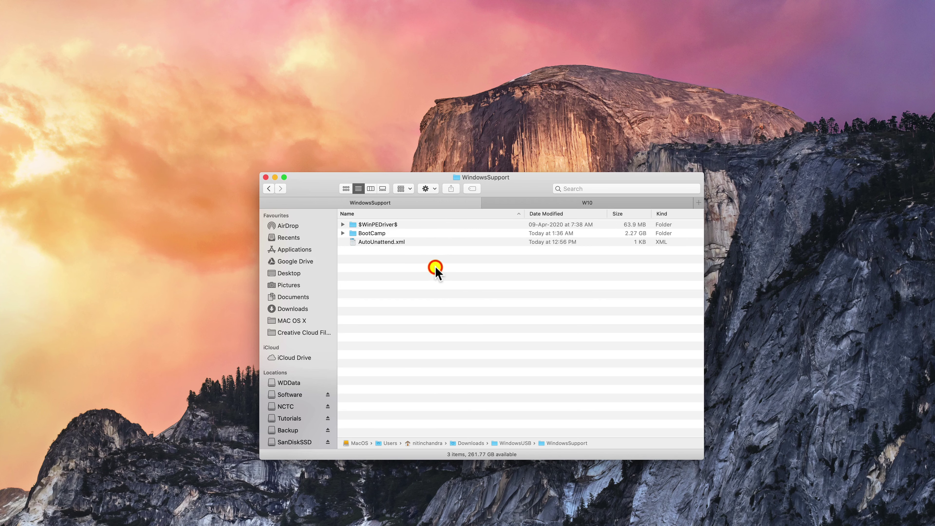
pyautogui.click(397, 242)
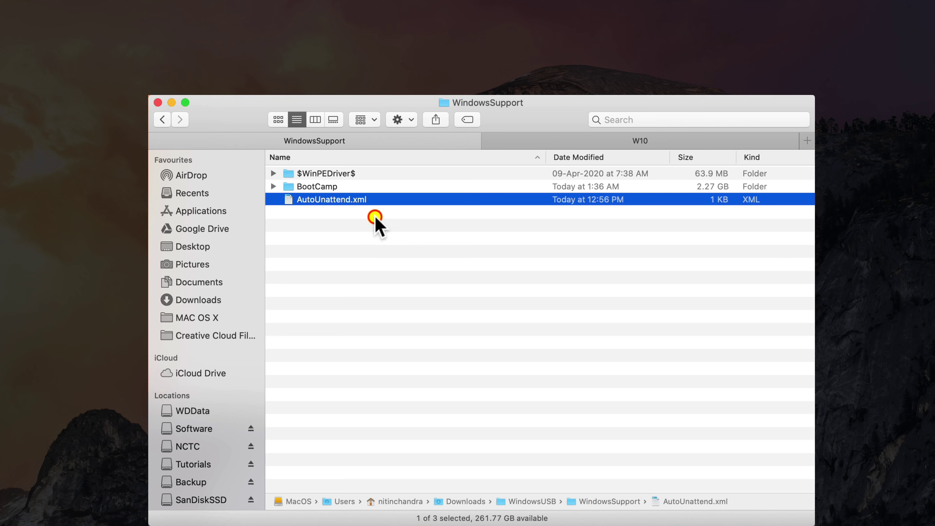
pyautogui.click(354, 173)
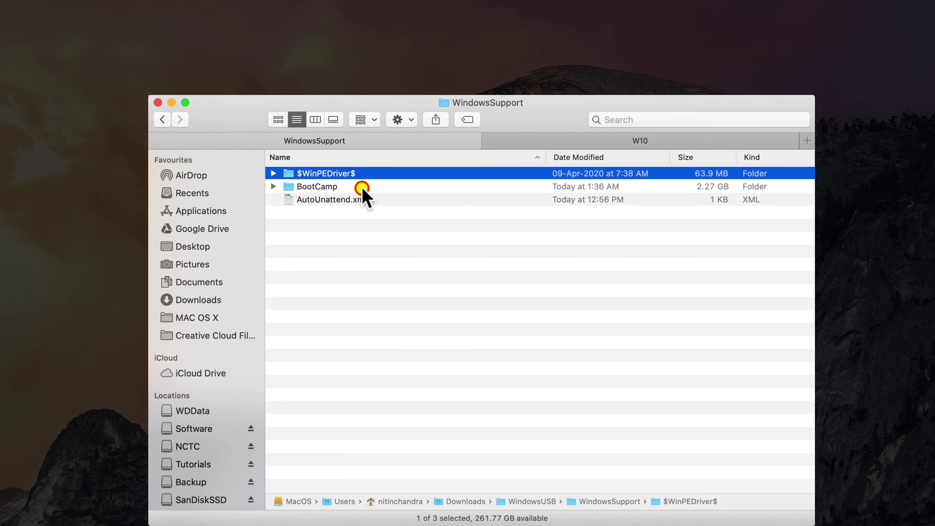
pyautogui.click(326, 187)
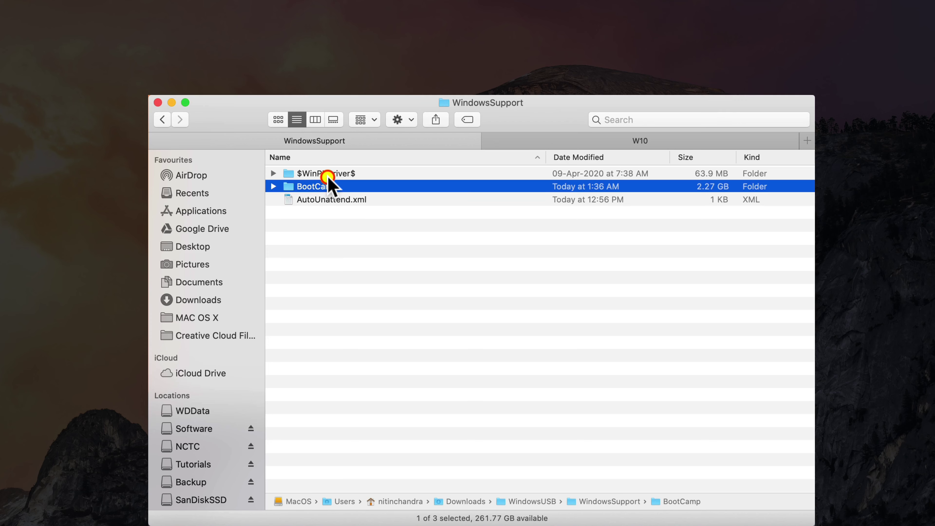
pyautogui.click(329, 200)
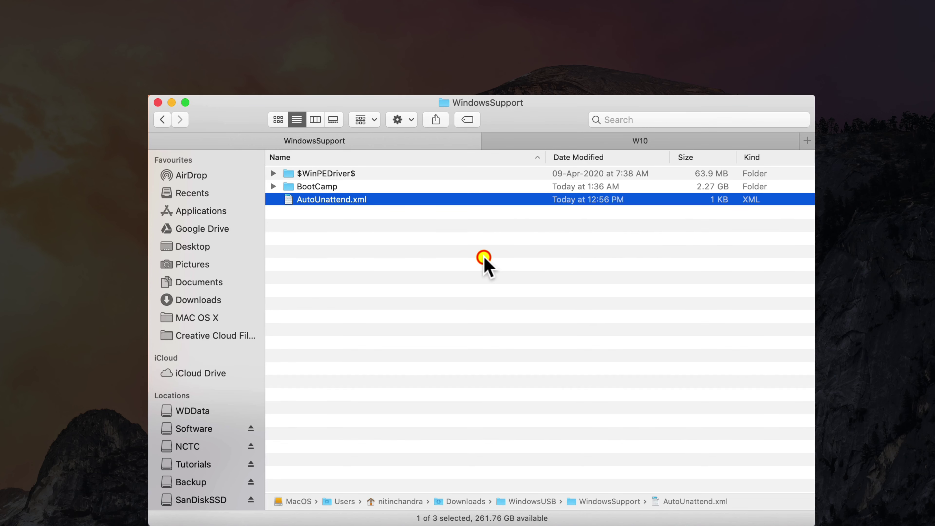
pyautogui.press('super')
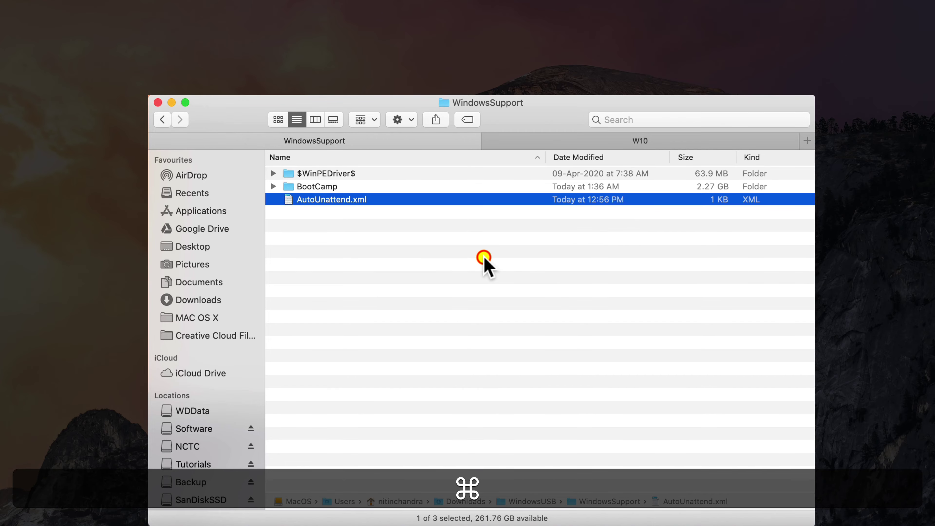
pyautogui.press('super+a')
pyautogui.press('super+c')
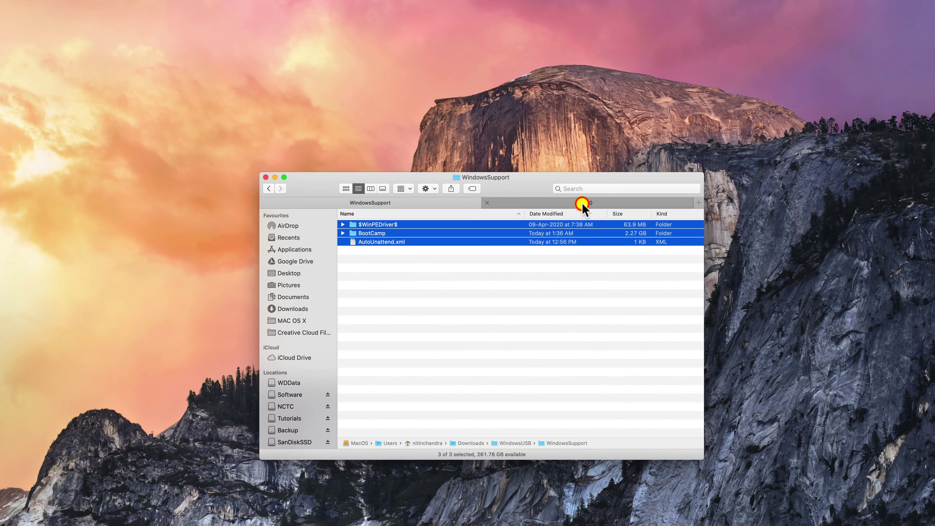
pyautogui.click(583, 203)
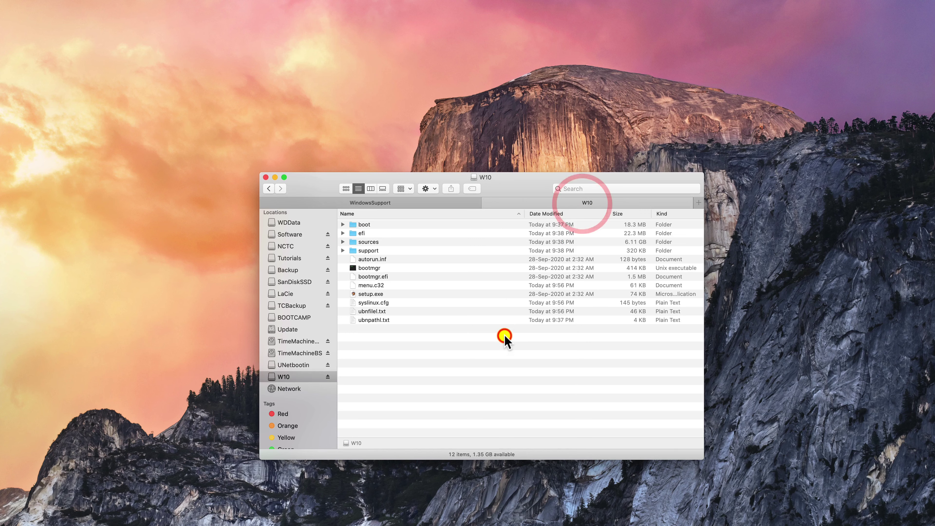
pyautogui.press('super+v')
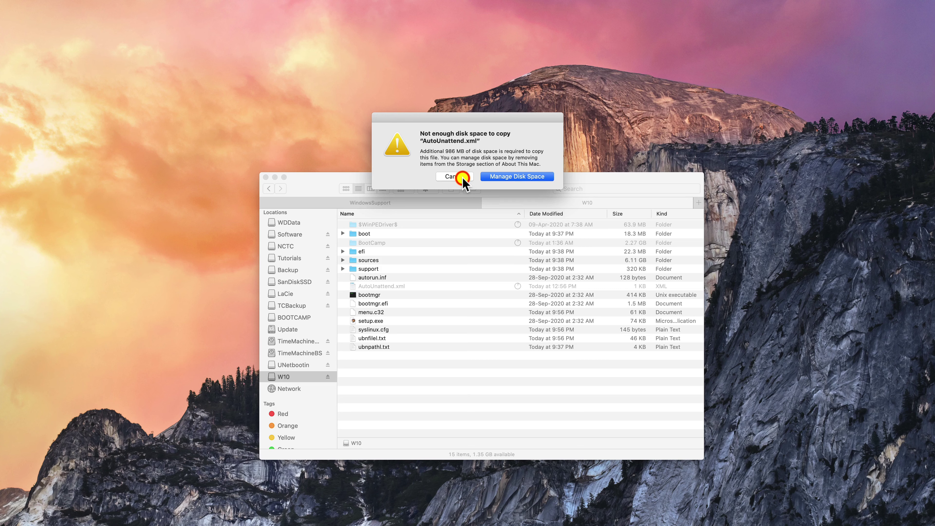
pyautogui.click(453, 176)
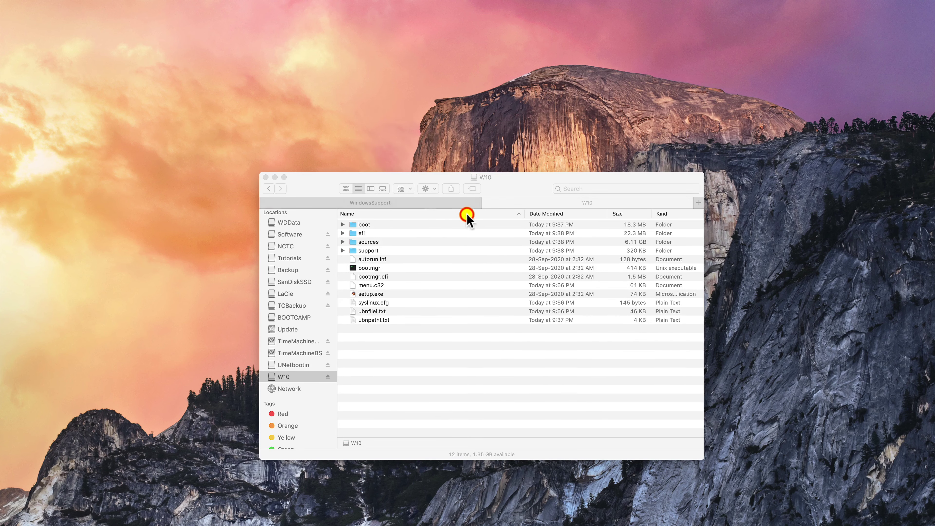
pyautogui.click(452, 204)
# - Move the Pro folder inside BootCamp to the Trash
pyautogui.click(434, 268)
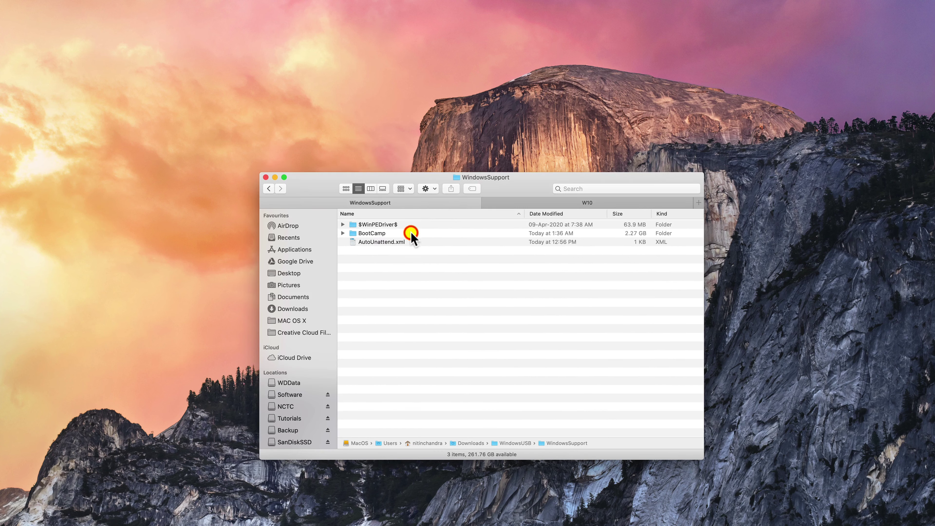
pyautogui.doubleClick(408, 233)
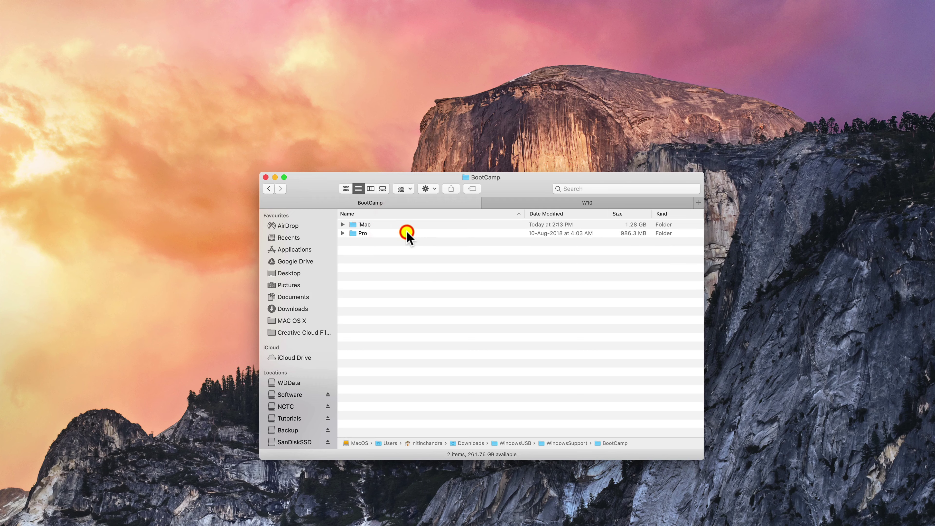
pyautogui.press('Down')
pyautogui.press('Down')
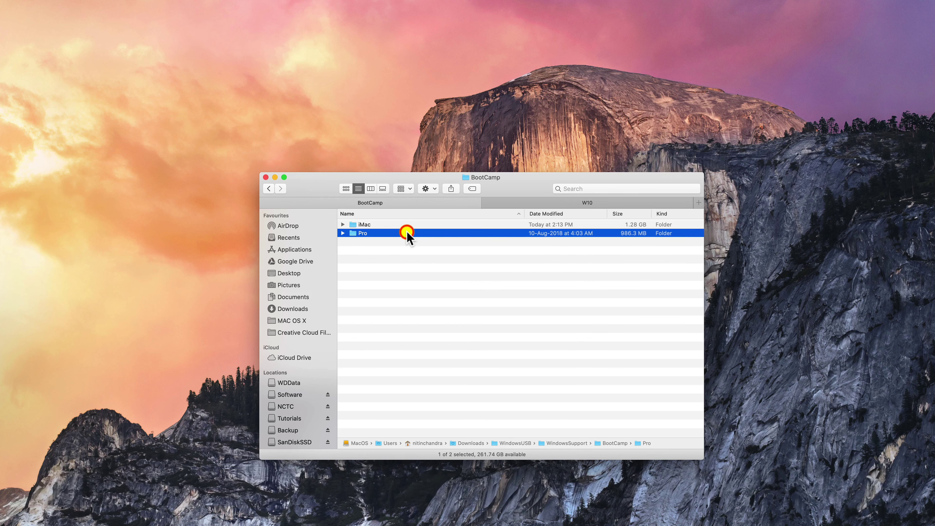
pyautogui.press('super+BackSpace')
# - Copy all three WindowsSupport items, including $WinPEDriver$, and switch to the W10 drive window
pyautogui.press('super+Up')
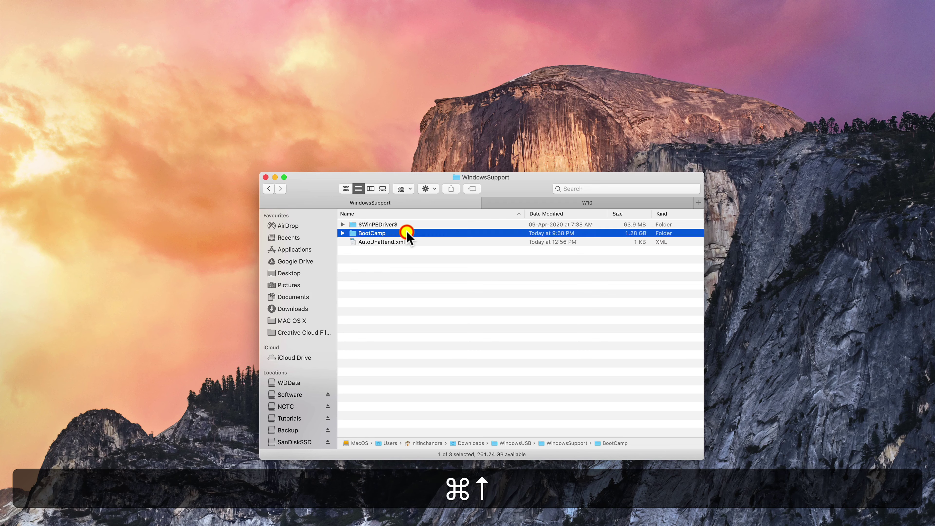
pyautogui.press('Up')
pyautogui.hotkey('shift', 'Down')
pyautogui.hotkey('shift', 'Down')
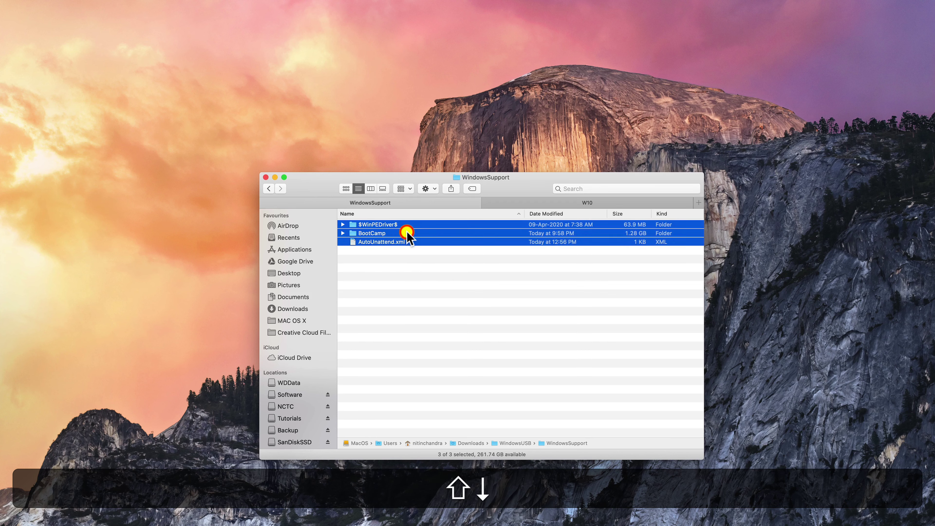
pyautogui.press('shift+super+Down')
pyautogui.press('super+c')
pyautogui.click(581, 205)
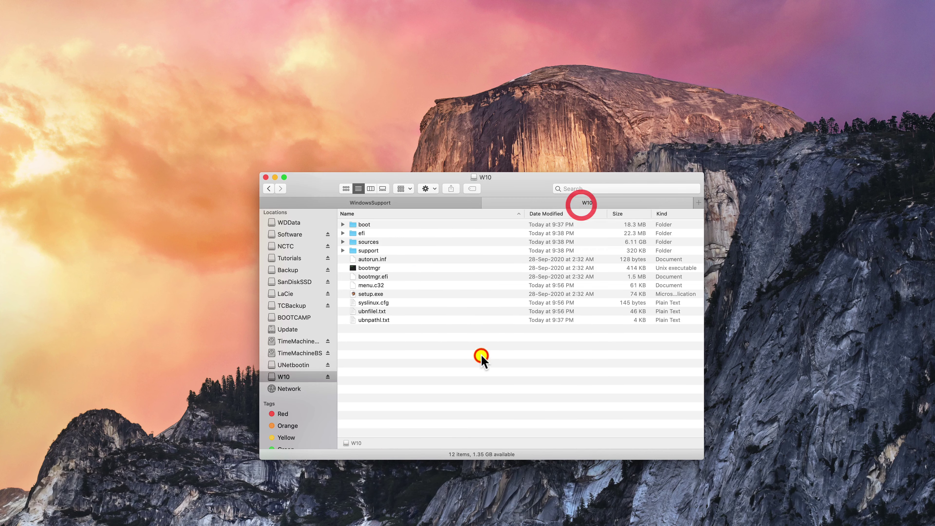
# - Paste the copied WindowsSupport items onto the W10 drive
pyautogui.press('super+v')
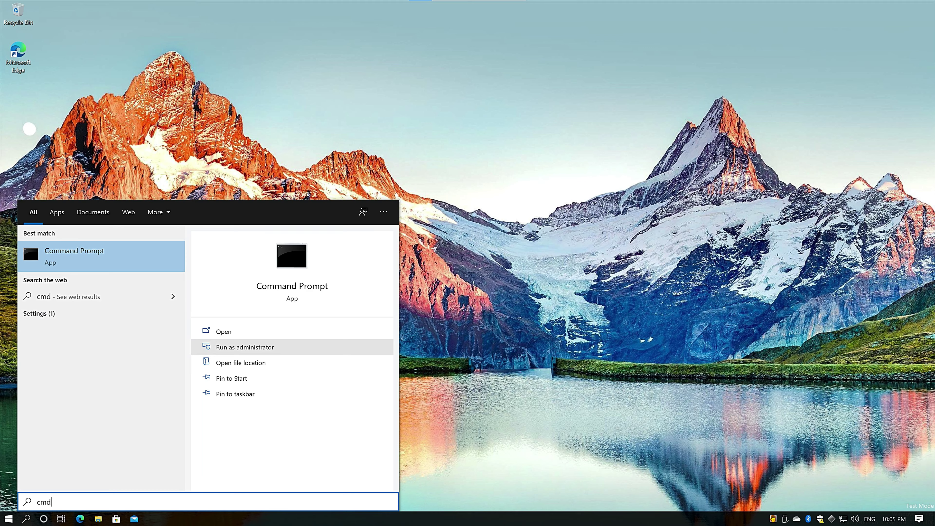
# - Run Command Prompt as administrator in Windows 10
pyautogui.click(244, 347)
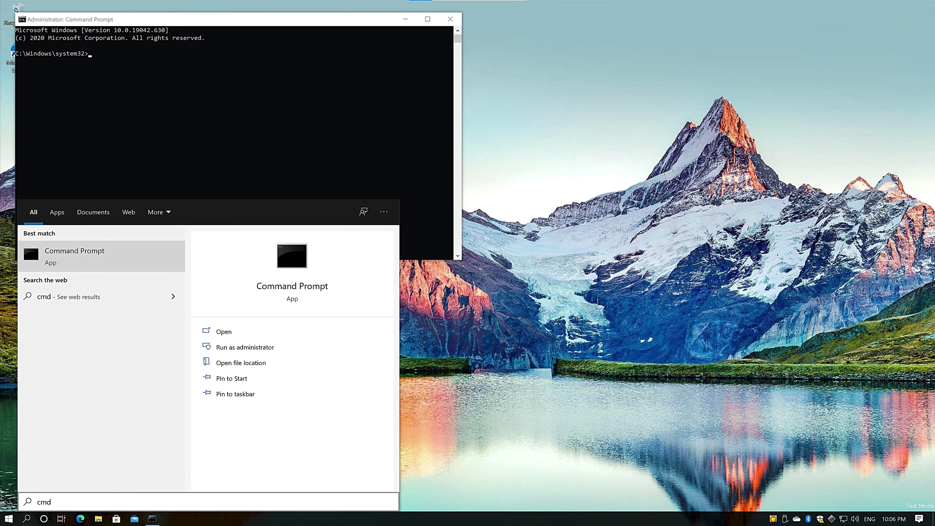